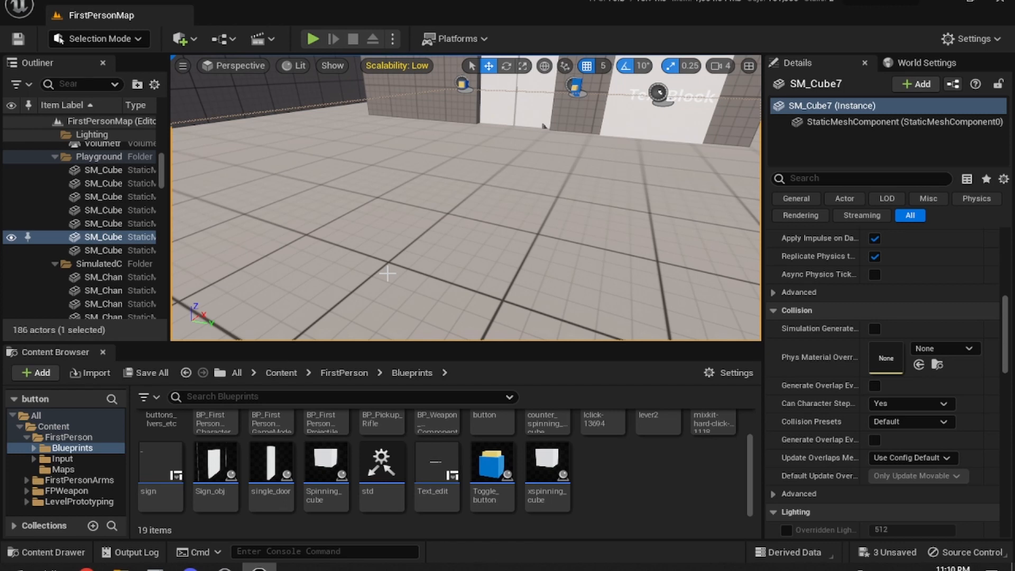
- Create a new Actor Blueprint class in the Blueprints folder and name it coin
mouse_move(415, 219)
right_down()
mouse_move(409, 196)
mouse_move(209, 193)
mouse_move(296, 222)
mouse_move(331, 217)
mouse_move(360, 248)
mouse_move(431, 264)
mouse_move(465, 312)
mouse_move(460, 275)
mouse_move(505, 84)
mouse_move(439, 77)
mouse_move(415, 215)
right_up()
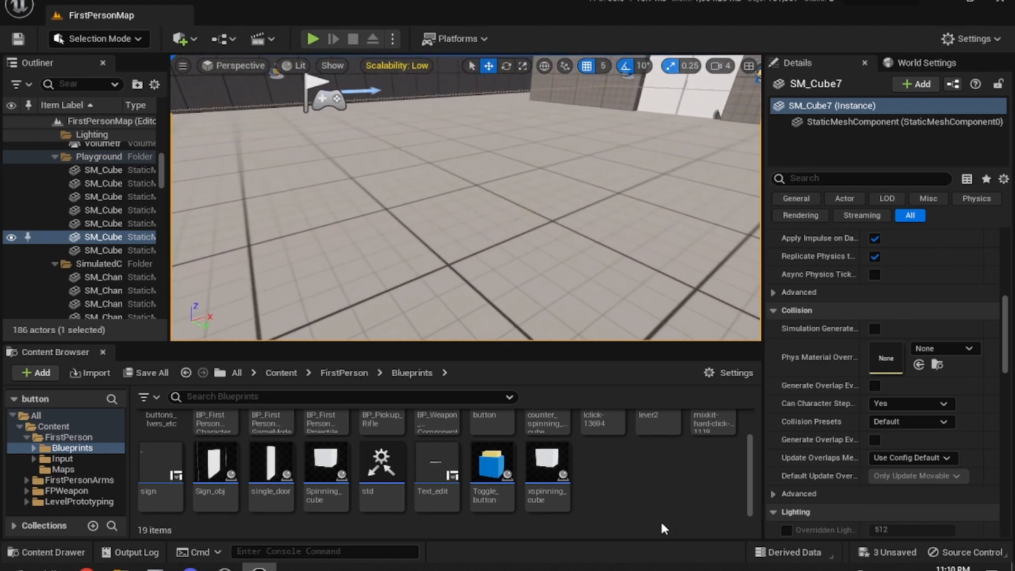
right_click(600, 479)
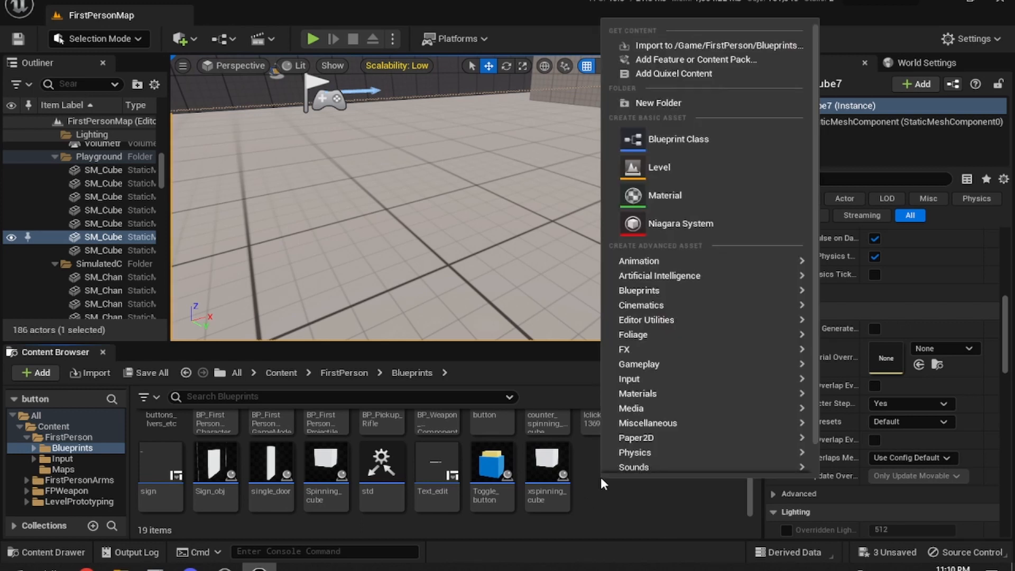
click(694, 142)
click(396, 176)
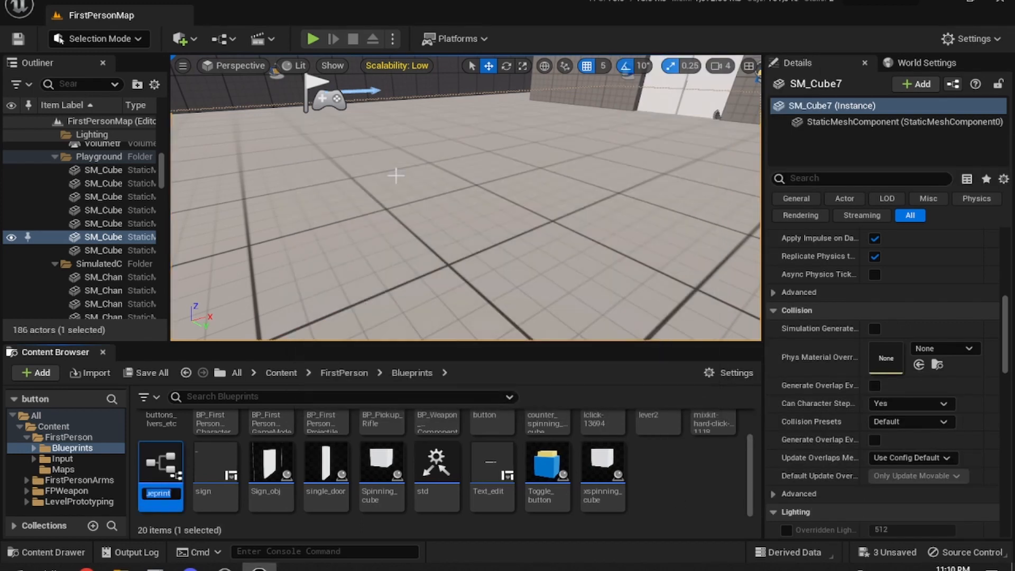
key(Return)
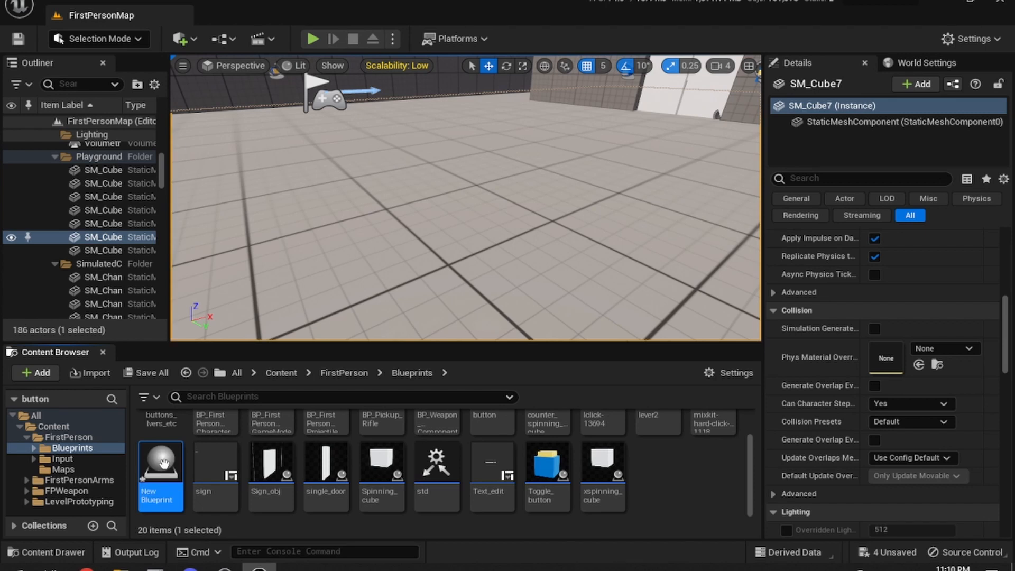
right_click(161, 466)
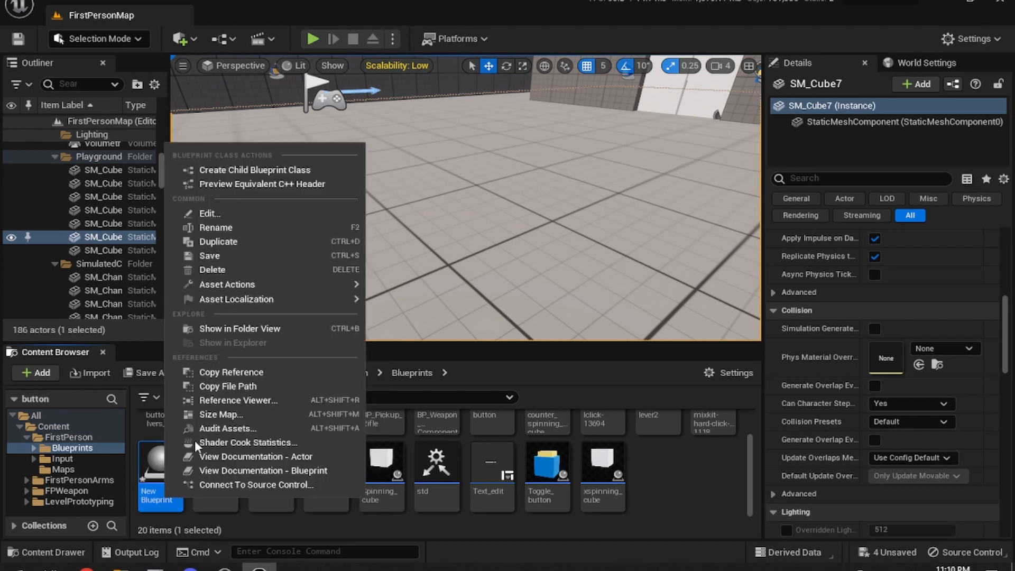
click(243, 228)
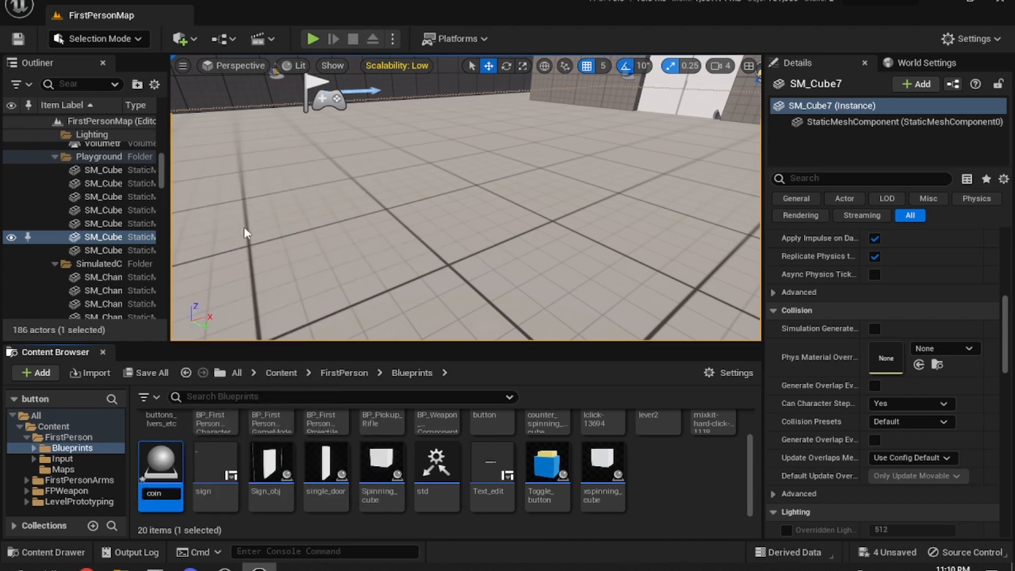
text(coin)
key(Return)
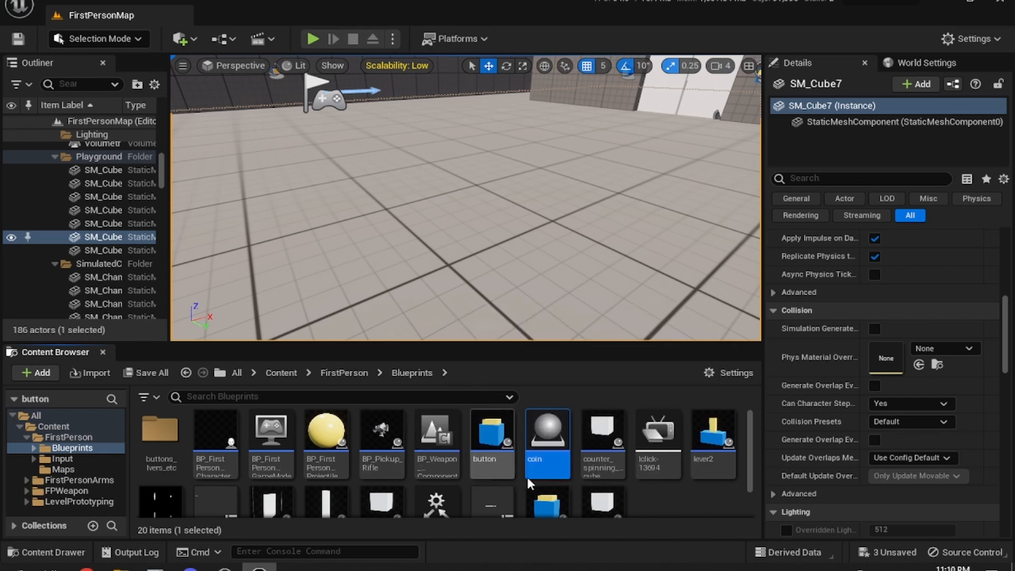
- Open the coin Blueprint, dock its editor beside the level, and add a Cylinder component
double_click(545, 446)
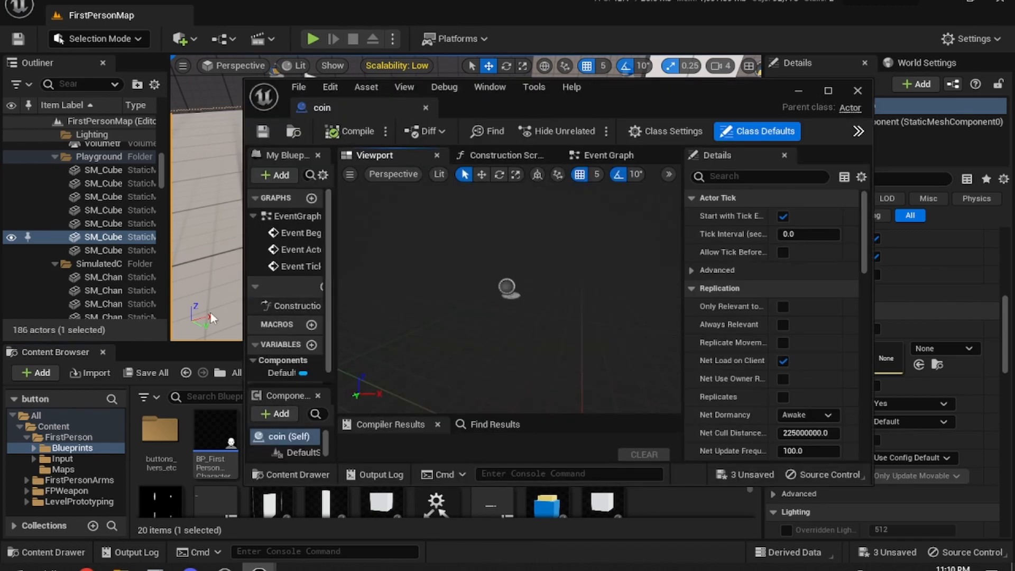
drag(359, 116, 504, 20)
drag(446, 2, 381, 16)
click(34, 452)
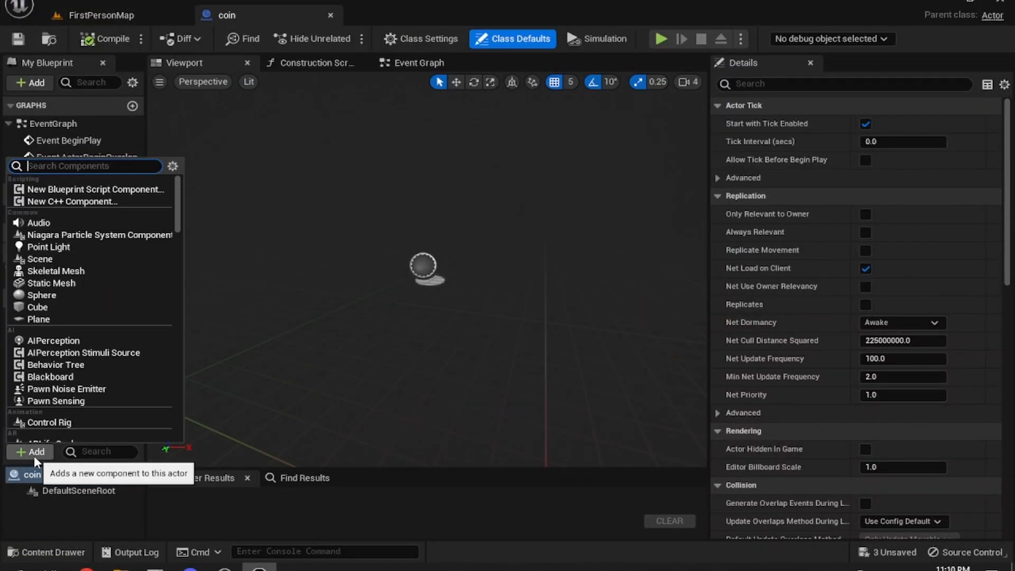
text(cylin)
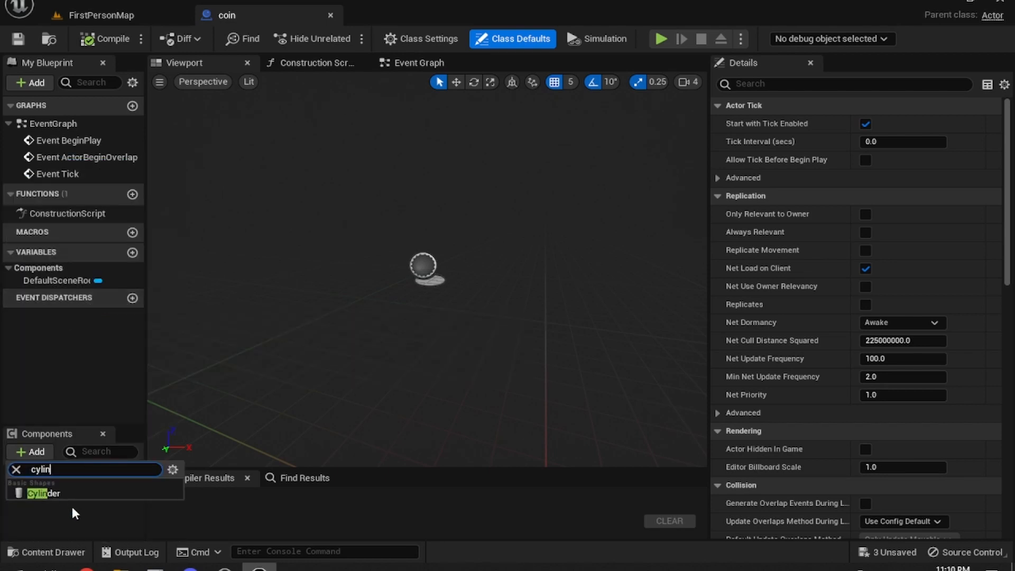
click(74, 493)
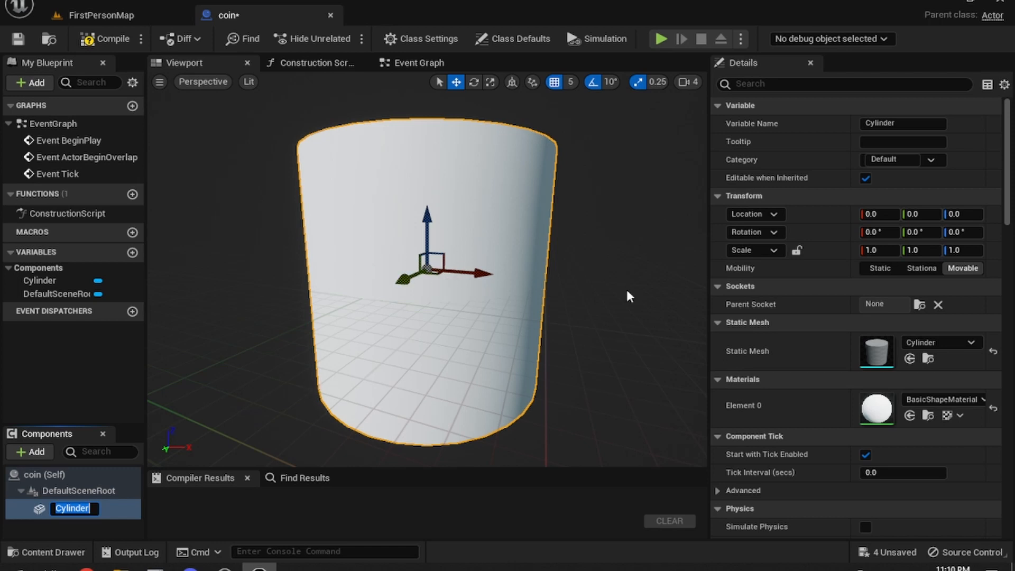
- Scale the cylinder to 0.1 in X, 0.1 in Y and 0.01 in Z to form a thin disc
click(964, 250)
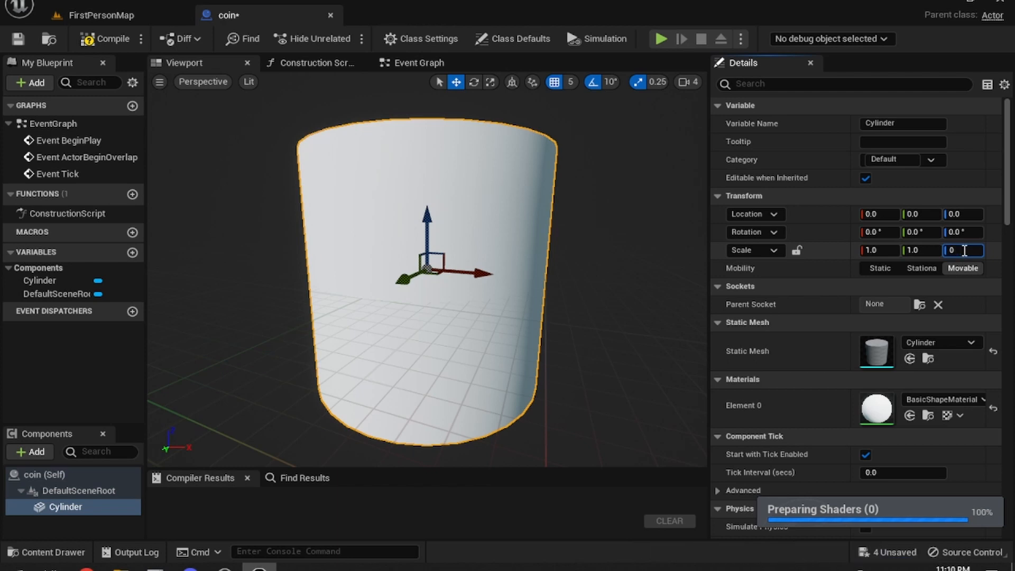
text(0.1)
key(Return)
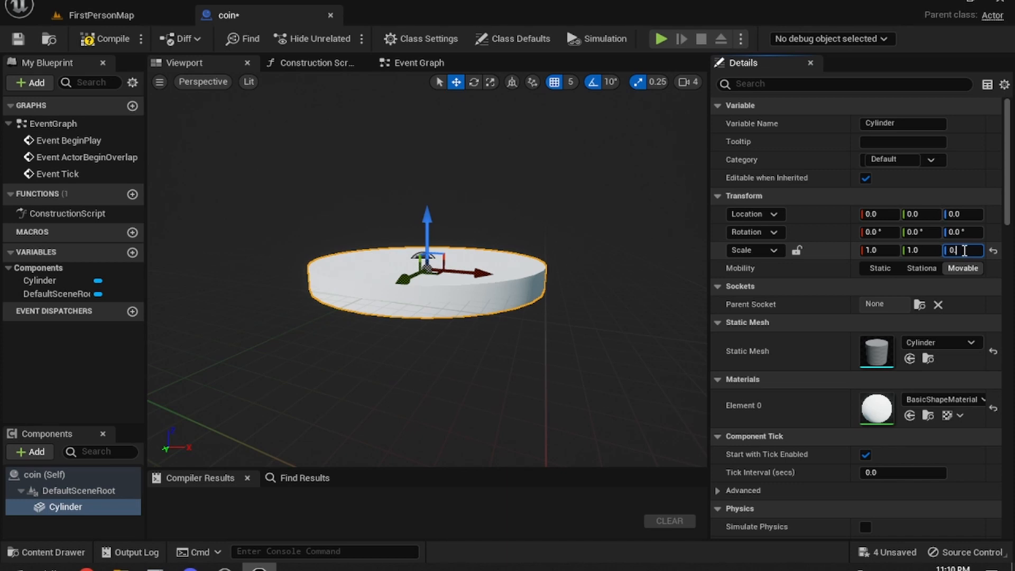
key(BackSpace)
text(1)
key(Return)
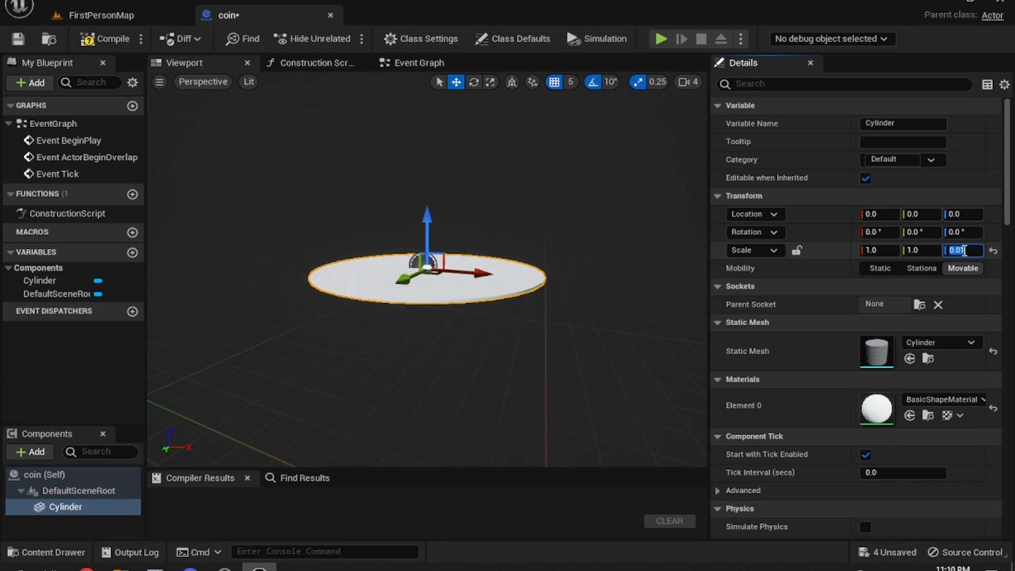
click(876, 250)
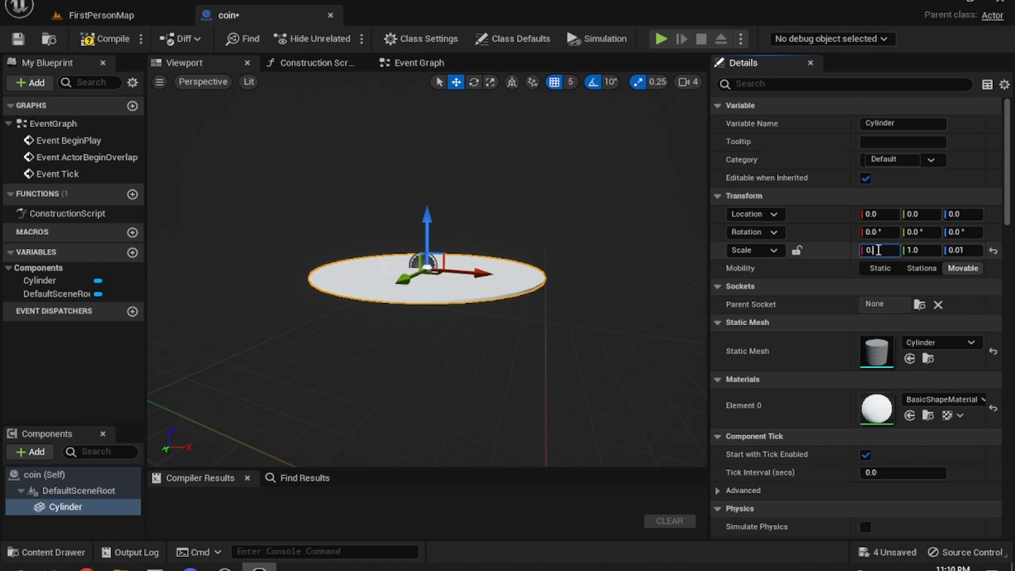
text(0.1)
click(923, 251)
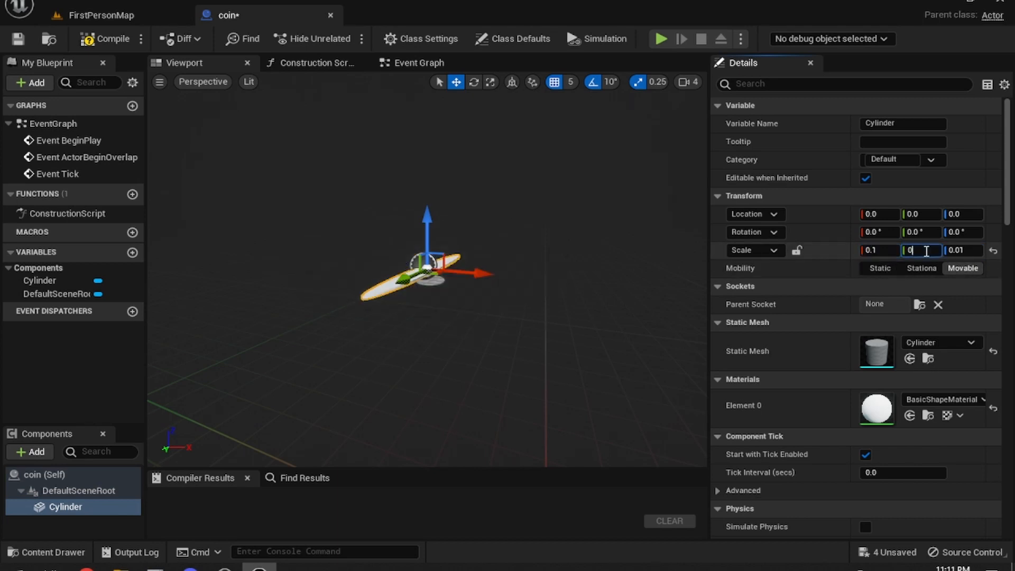
key(Return)
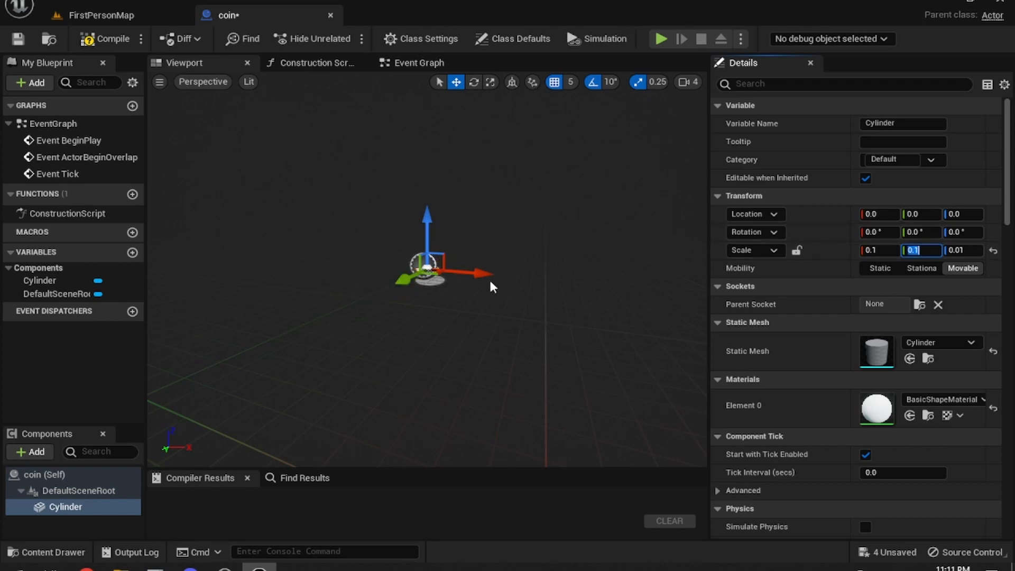
- Rotate the cylinder 90° about its Y axis so the coin stands upright
scroll(407, 267, up, 3)
scroll(407, 267, down, 3)
right_drag(407, 267, 422, 296)
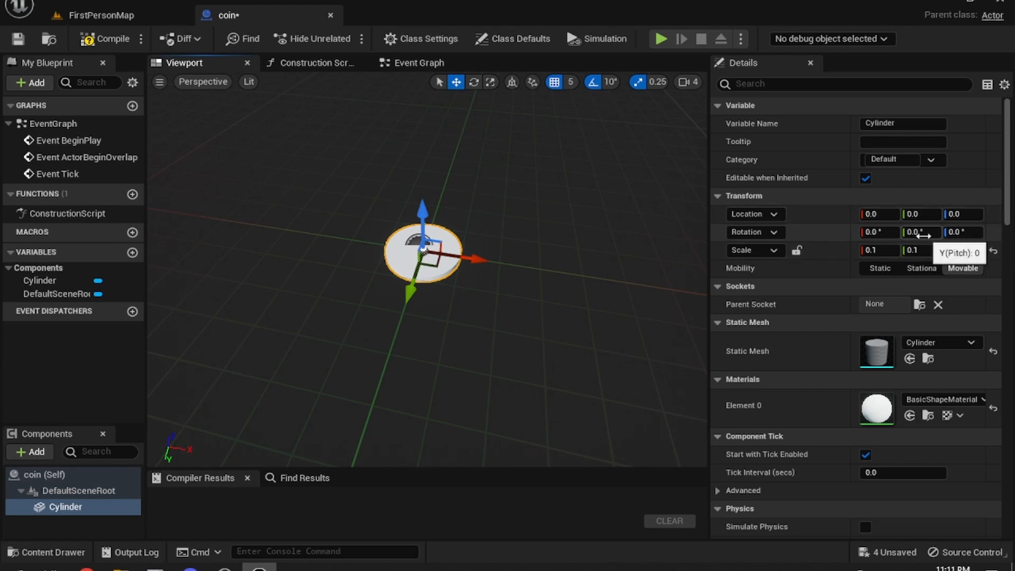
click(474, 83)
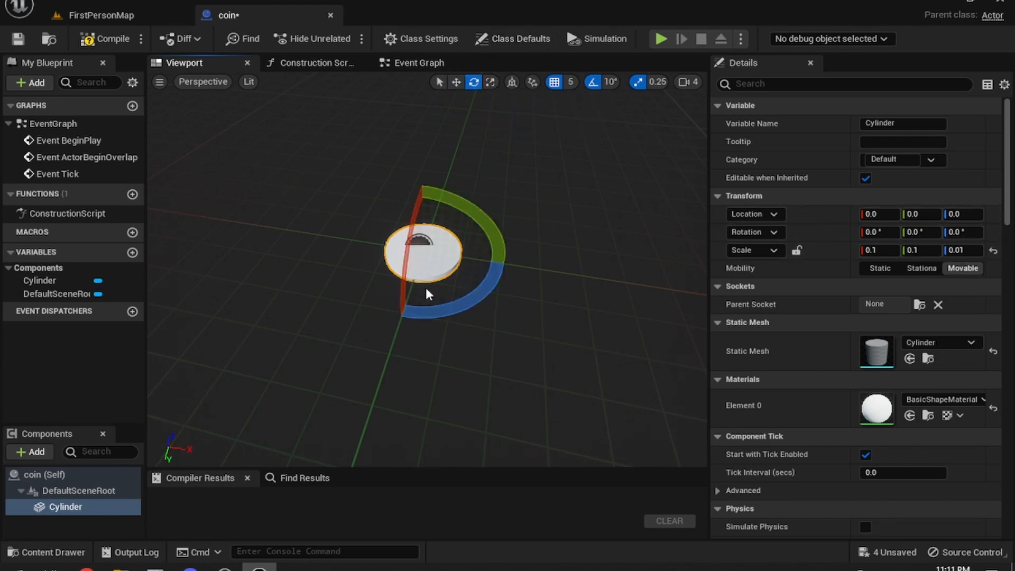
drag(403, 292, 511, 194)
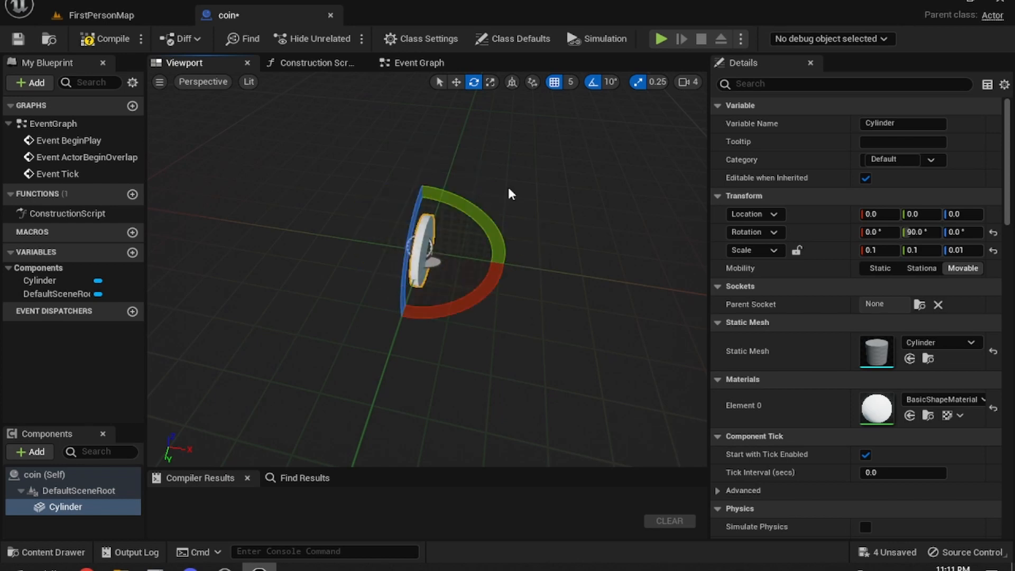
- Raise the cylinder to a Z location of 25, and save and compile the coin Blueprint
click(456, 83)
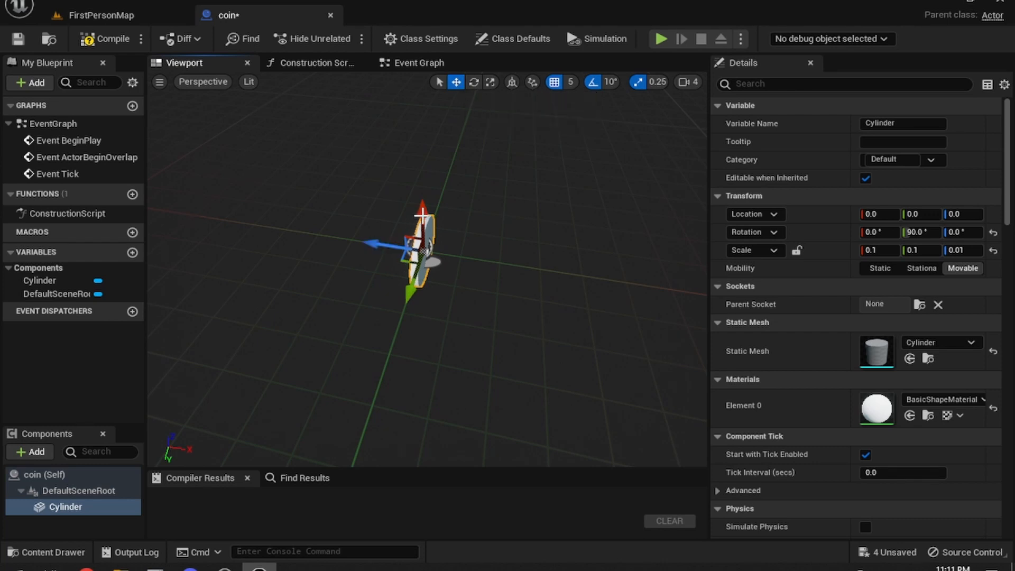
drag(422, 215, 464, 106)
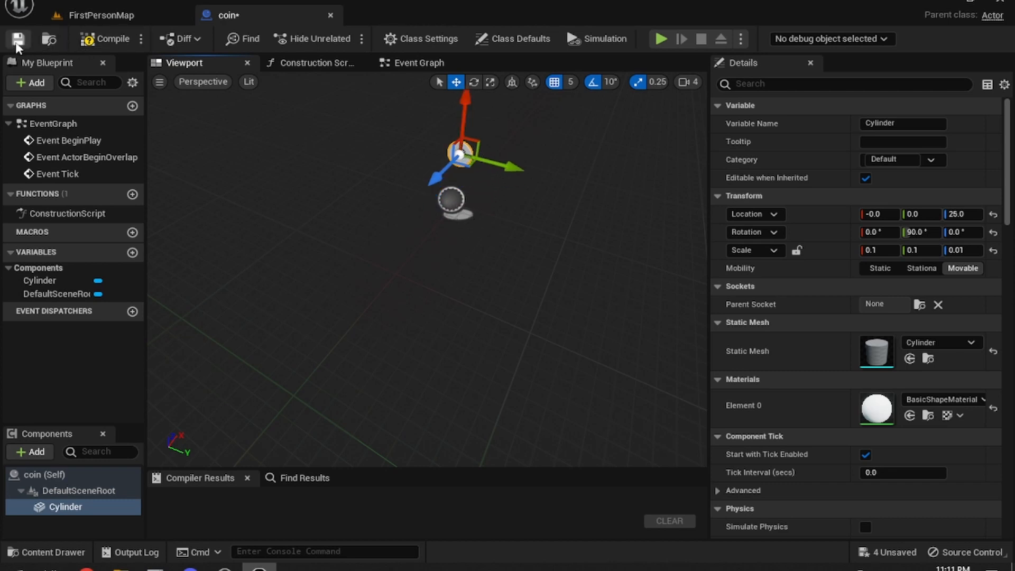
click(100, 38)
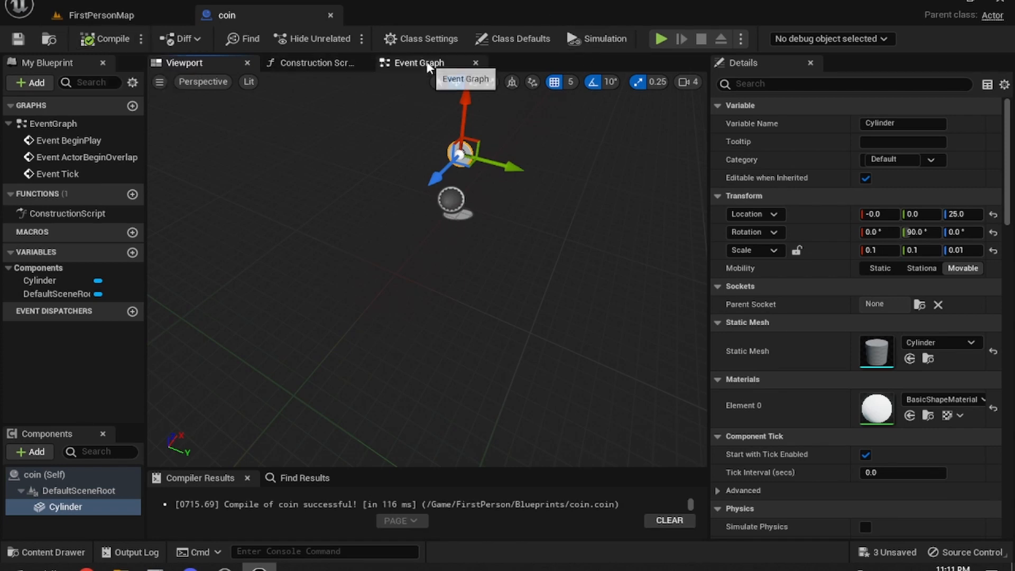
- Place a coin on the floor of FirstPersonMap near the player start and save the level
click(93, 15)
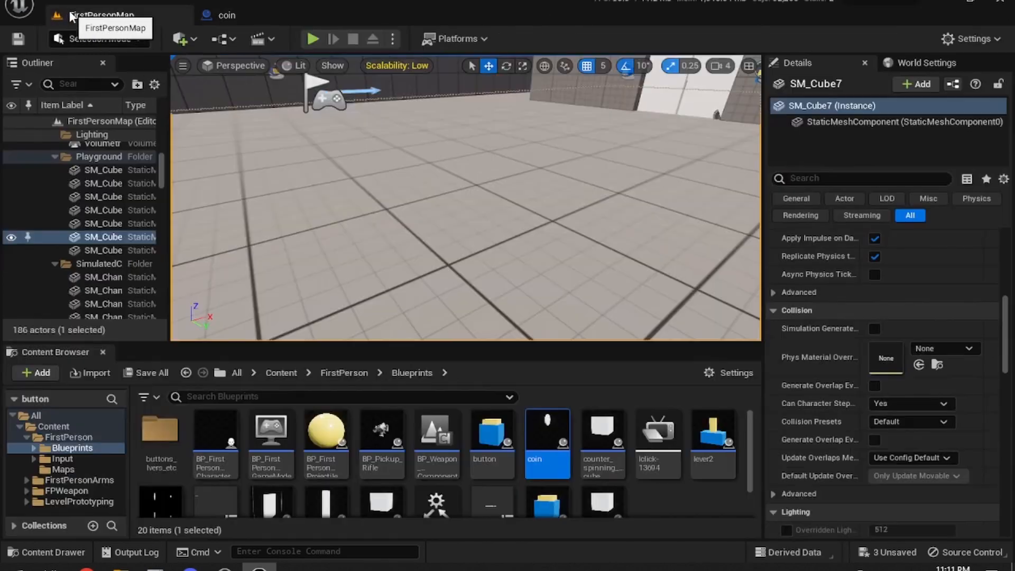
scroll(576, 469, down, 2)
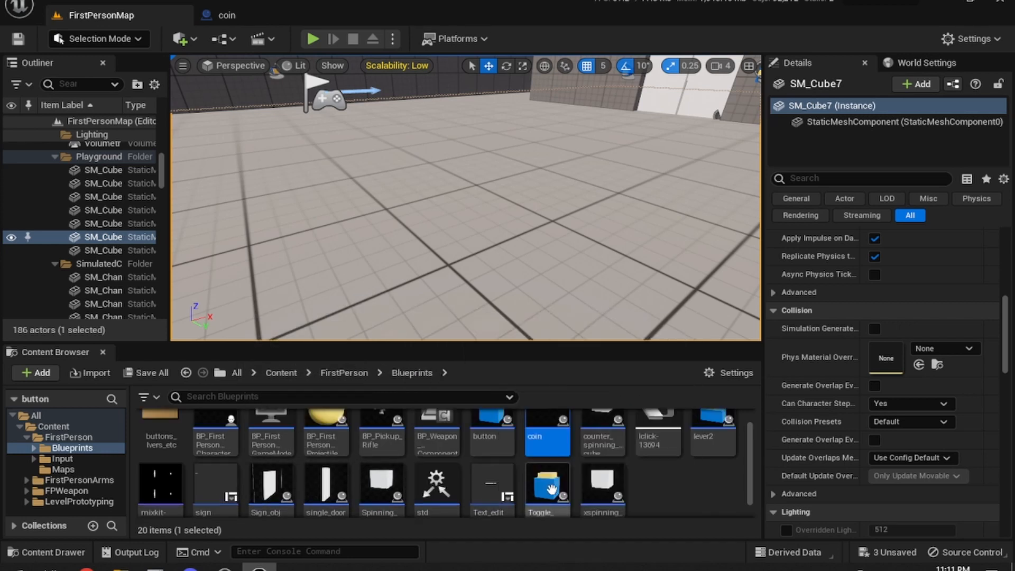
scroll(654, 476, up, 2)
drag(654, 476, 396, 166)
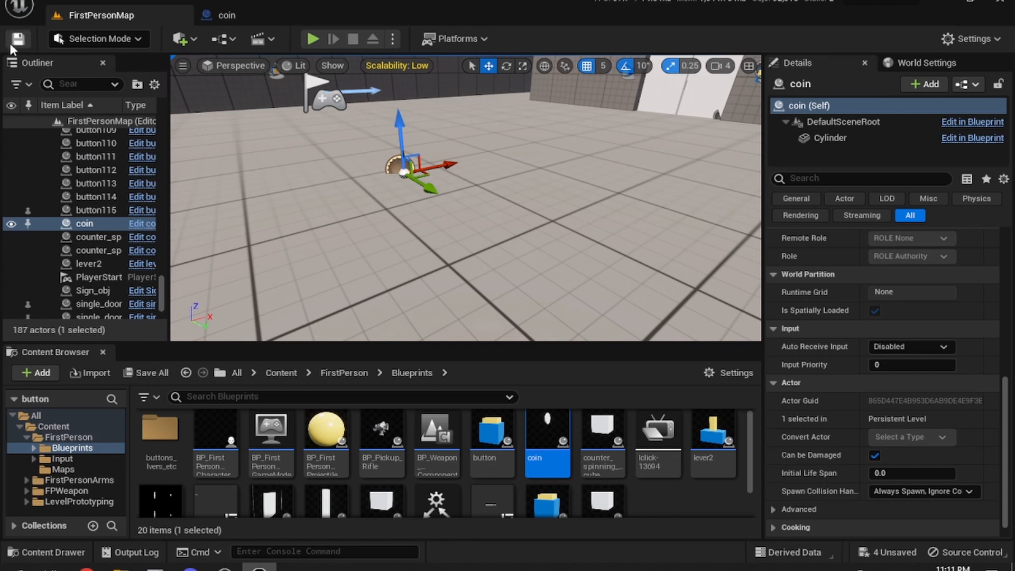
click(11, 42)
- Play the level, walk up to the coin to check its size, and stop the simulation
click(312, 39)
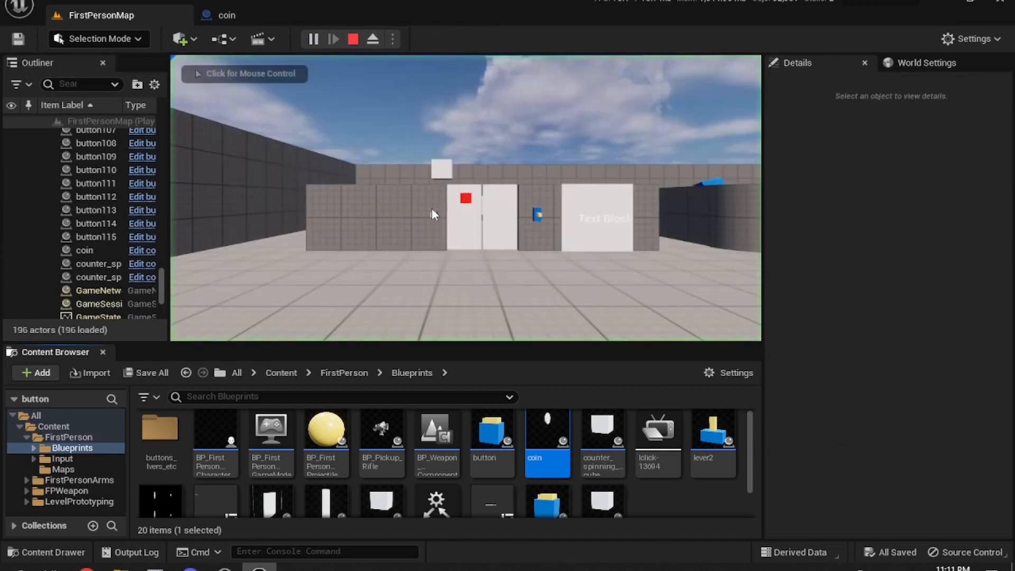
click(432, 210)
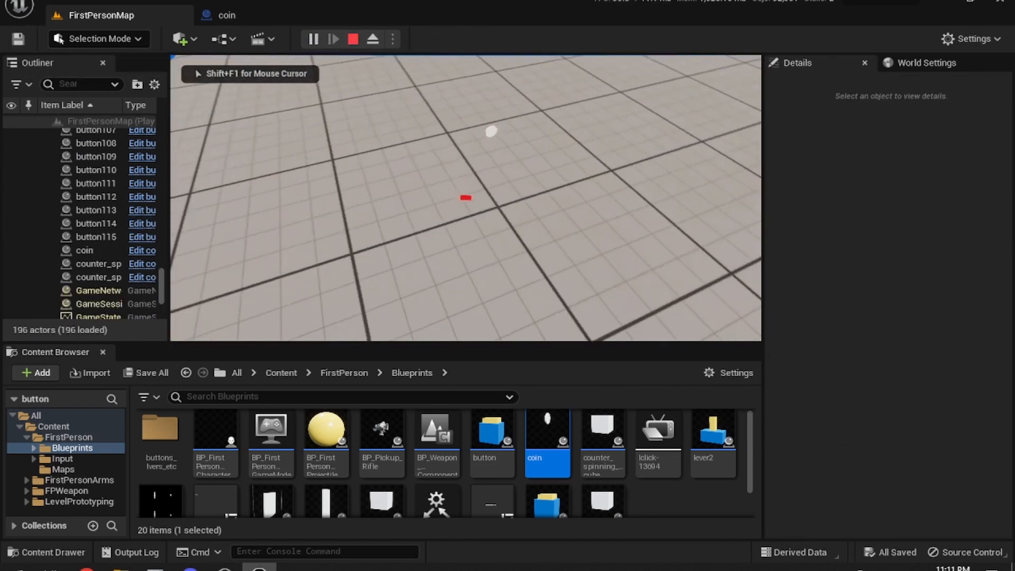
key(w)
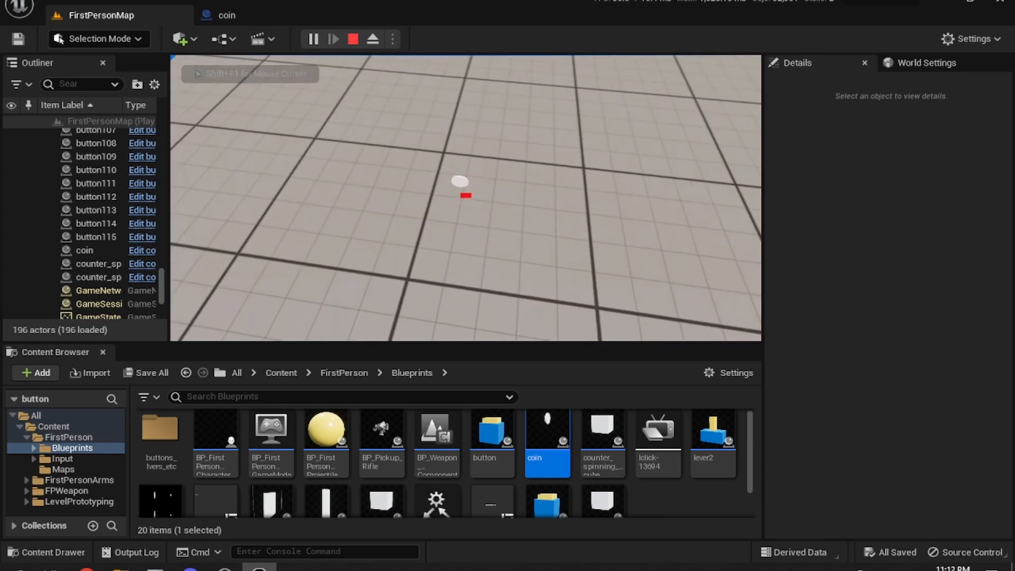
key(super)
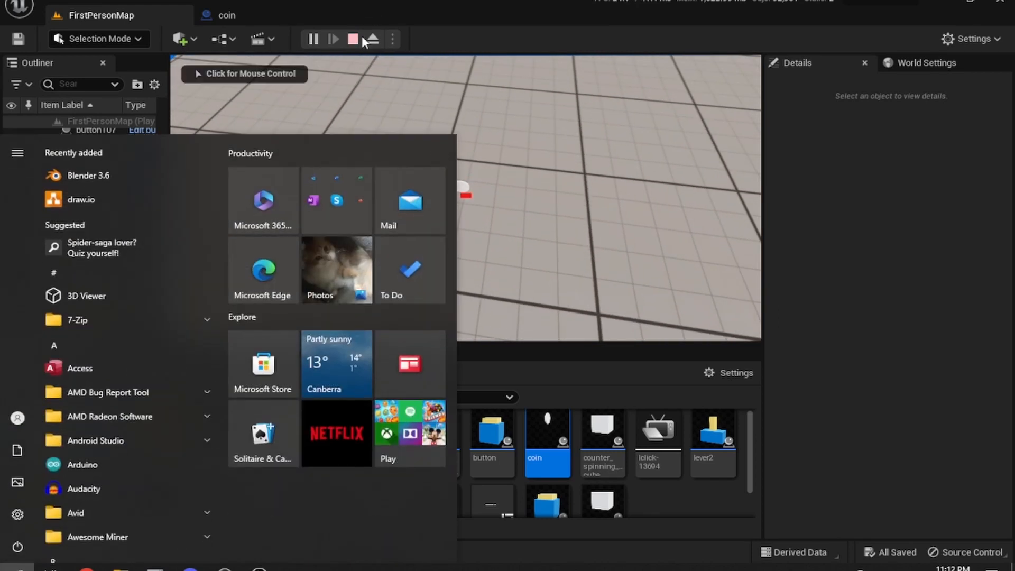
click(360, 38)
click(356, 39)
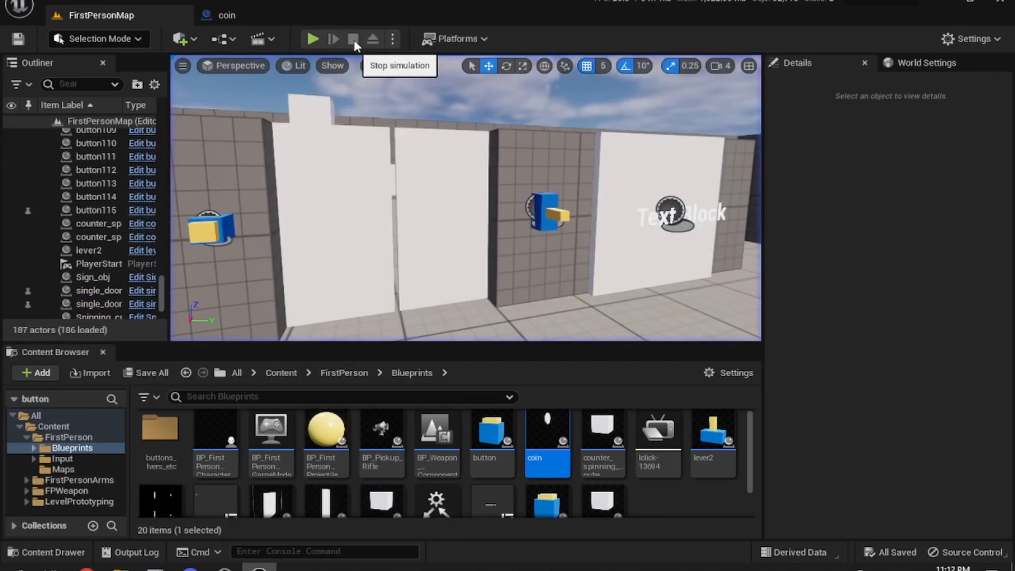
- Set the coin cylinder's X and Y scale to 0.3, save the Blueprint, and return to FirstPersonMap
click(247, 15)
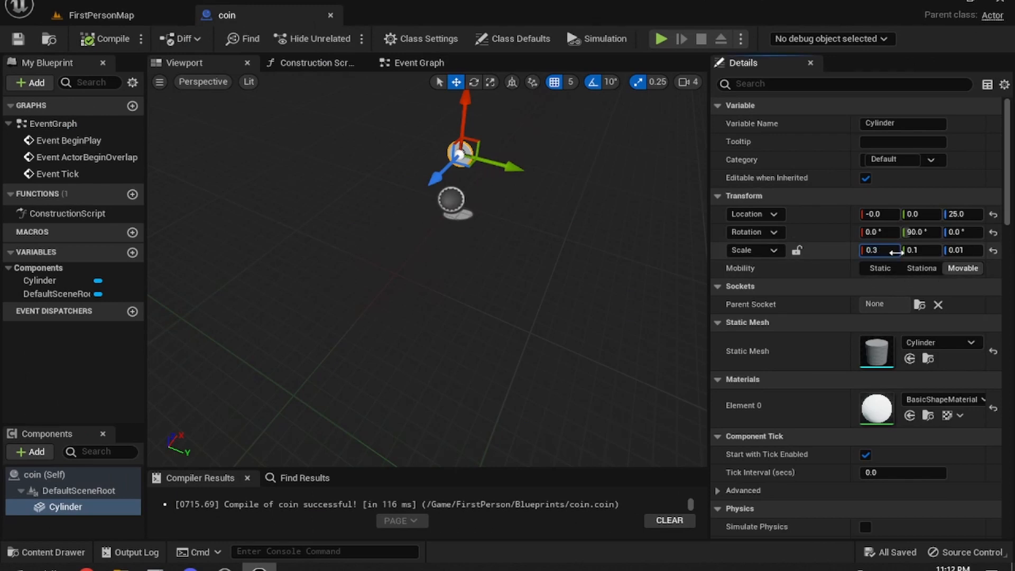
click(914, 248)
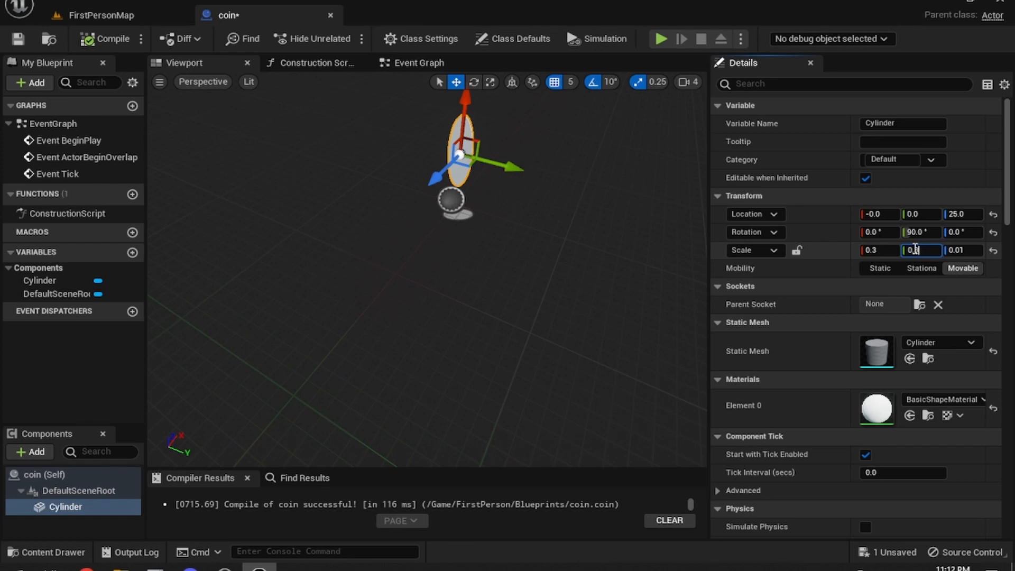
text(0.3)
key(Return)
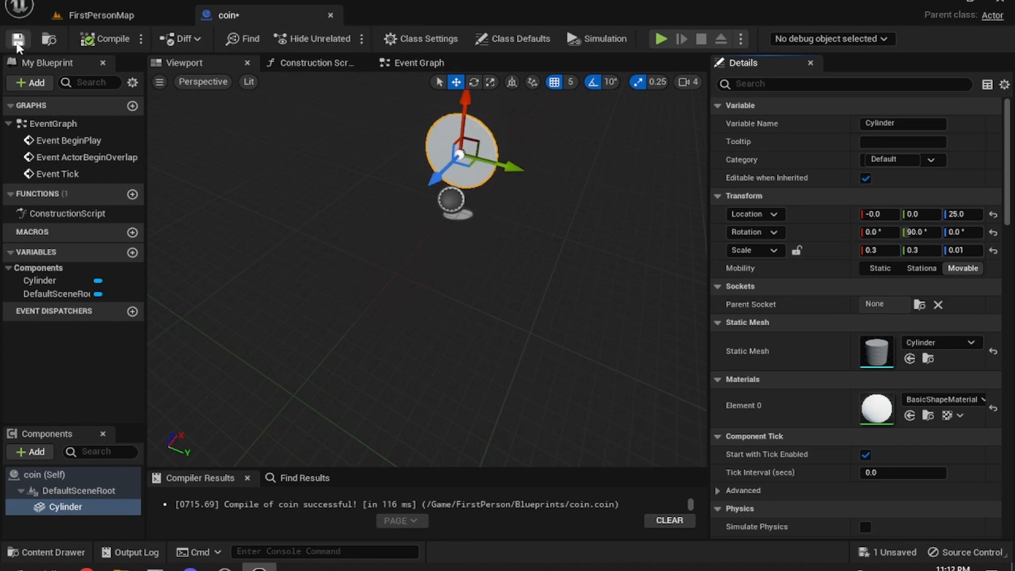
click(18, 40)
click(122, 15)
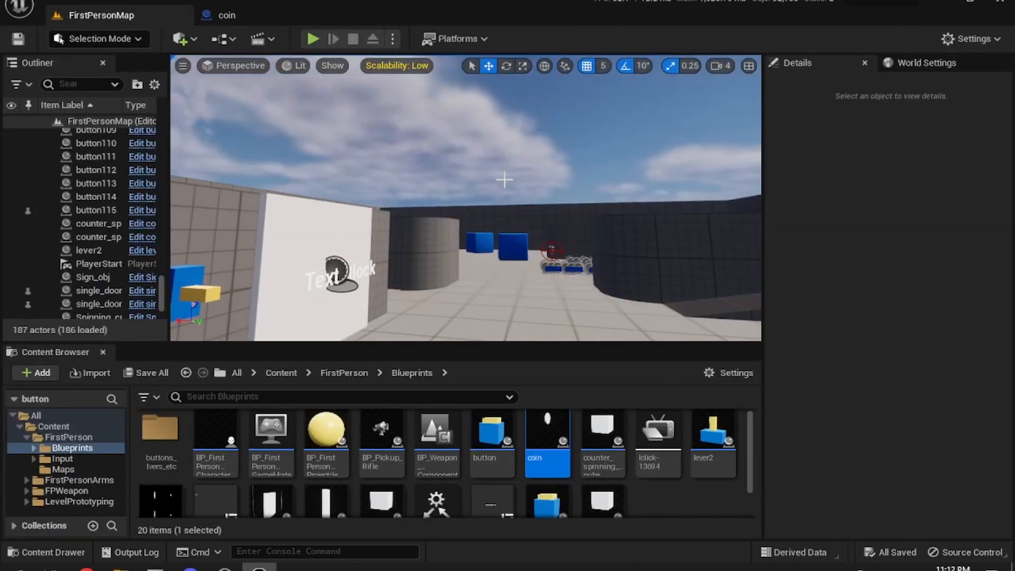
- Select the placed coin actor in FirstPersonMap and look at its resized shape near the player start
right_drag(504, 180, 465, 209)
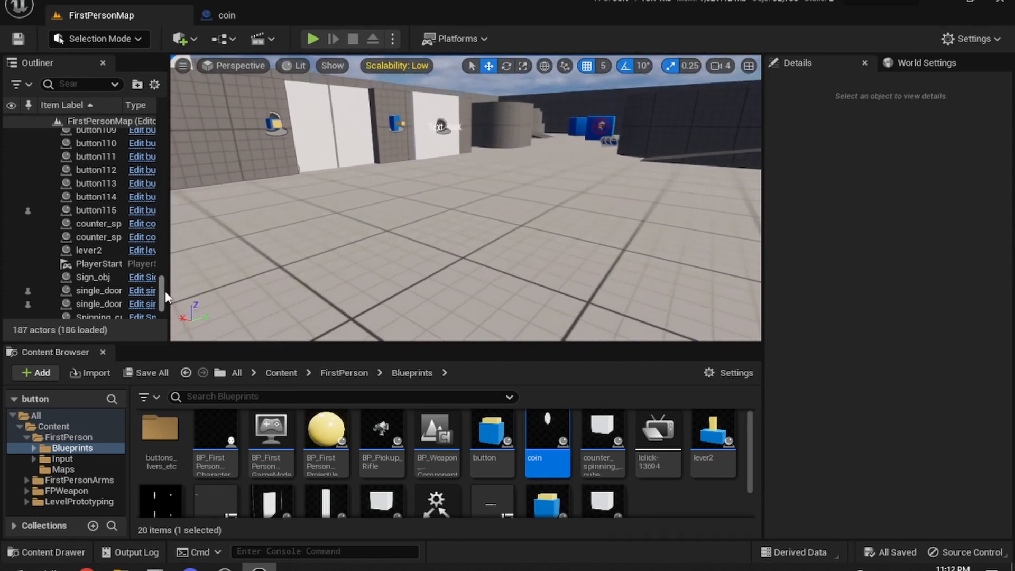
scroll(155, 315, down, 3)
click(26, 312)
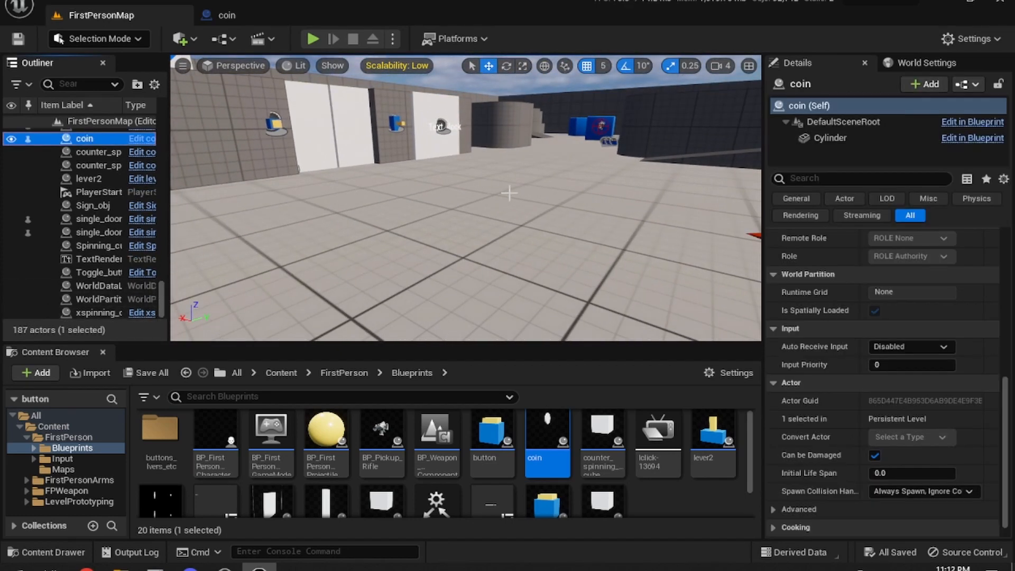
right_drag(510, 195, 493, 105)
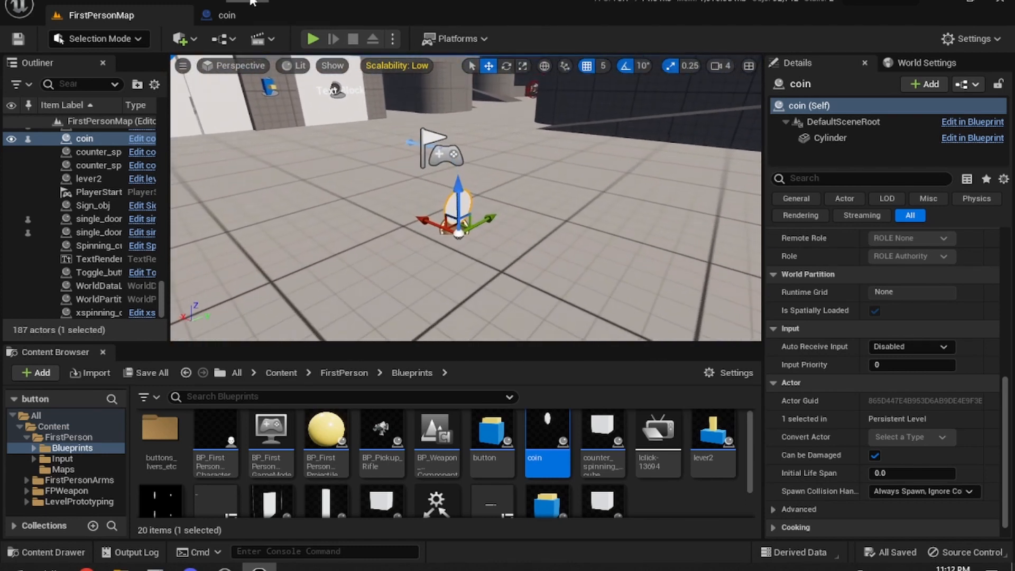
- In the coin Blueprint's Event Graph, connect Event Tick to an Add Relative Rotation (Cylinder) node, and arrange the nodes
click(234, 14)
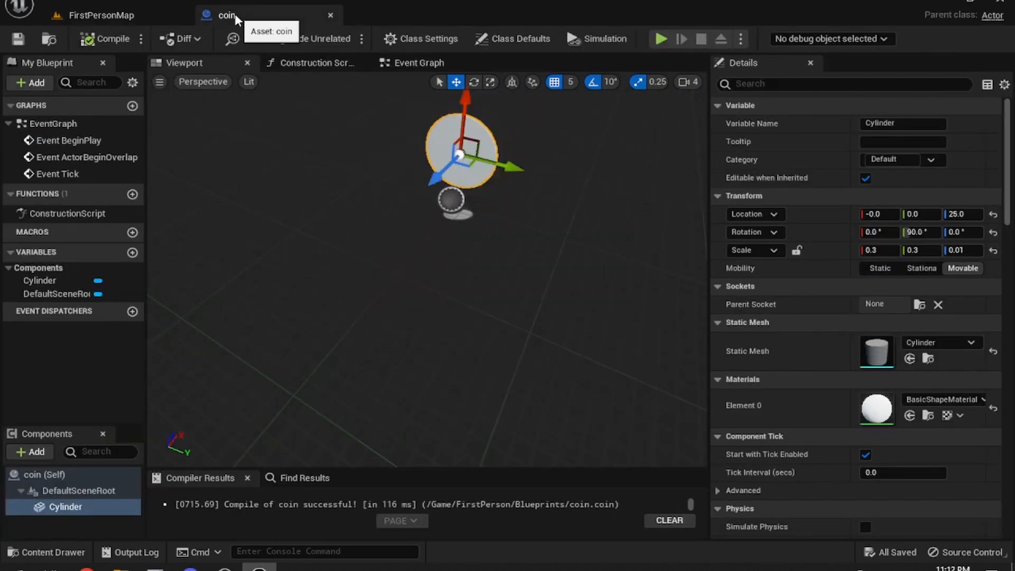
click(412, 64)
right_drag(618, 380, 425, 128)
click(597, 389)
text(sd)
click(633, 359)
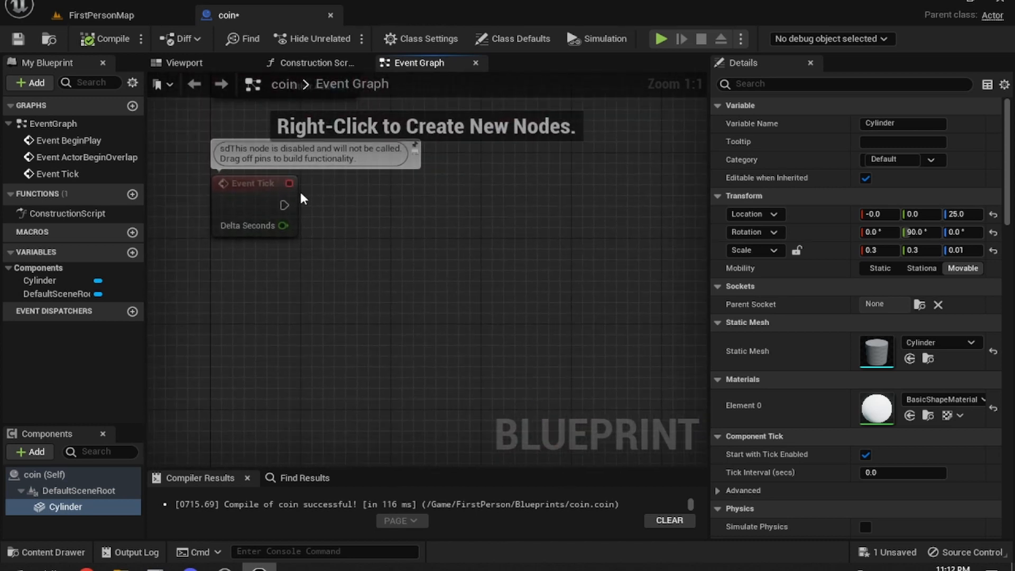
drag(284, 205, 366, 209)
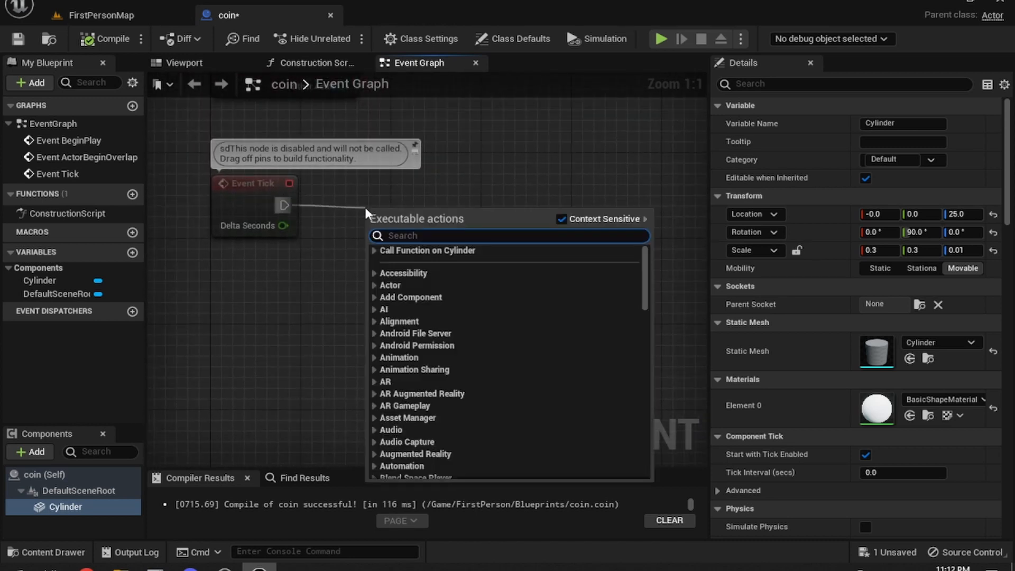
text(add)
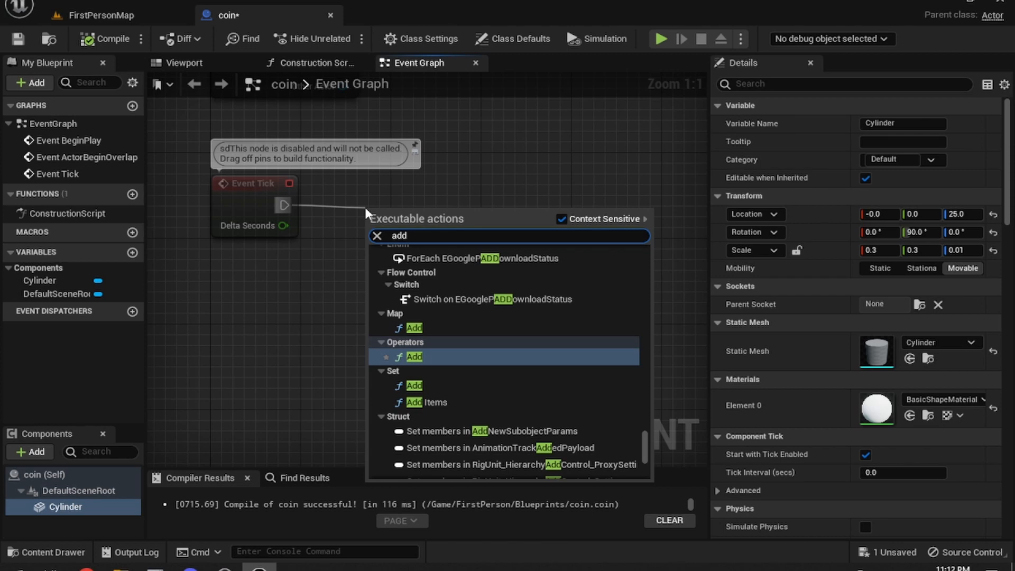
text( rotation)
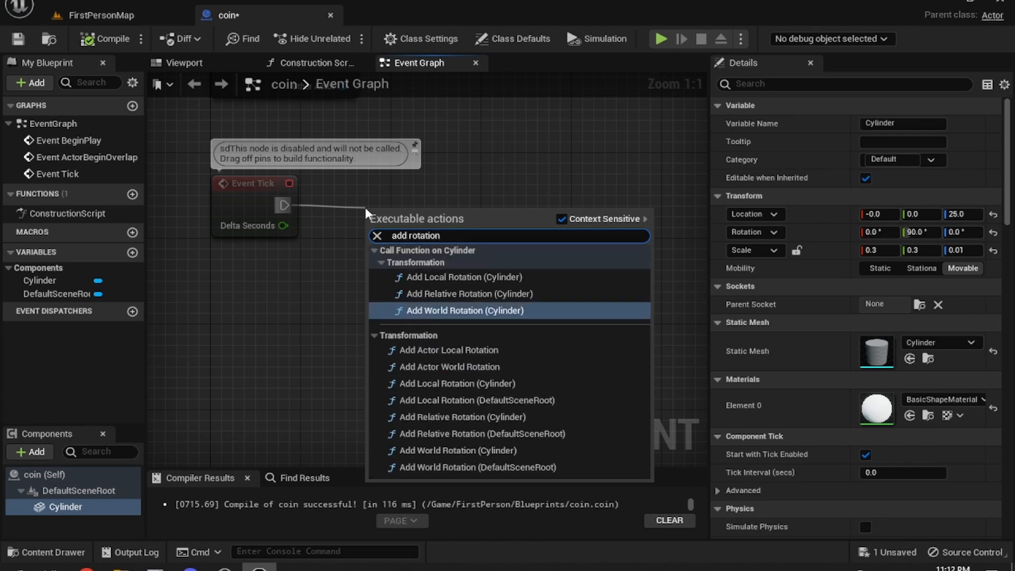
click(461, 297)
drag(430, 230, 486, 173)
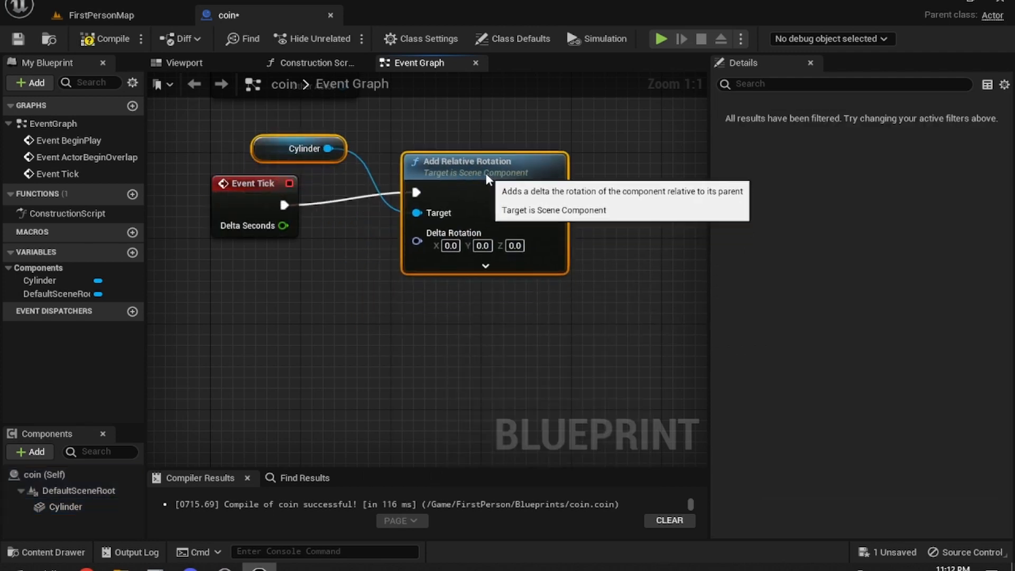
drag(263, 150, 227, 264)
- Set the Add Relative Rotation node's Delta Rotation Z to 1.0 and compile the coin Blueprint
click(312, 110)
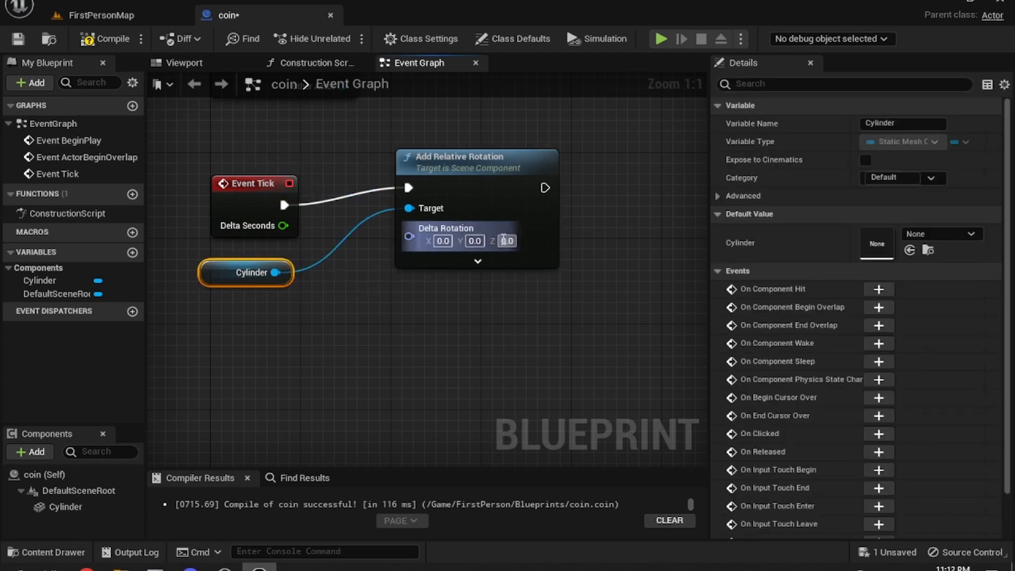
text(1)
key(Return)
click(460, 317)
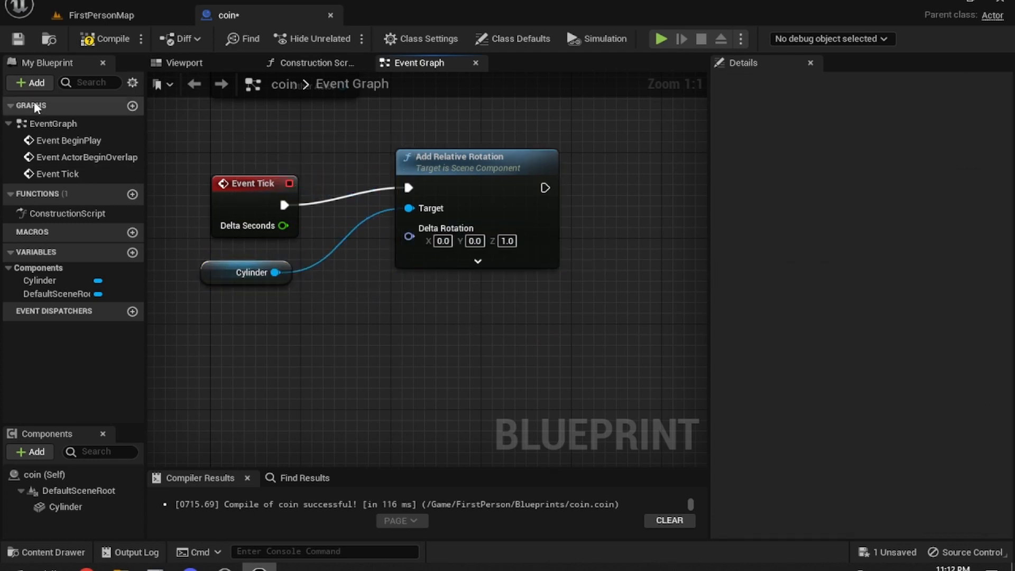
click(104, 38)
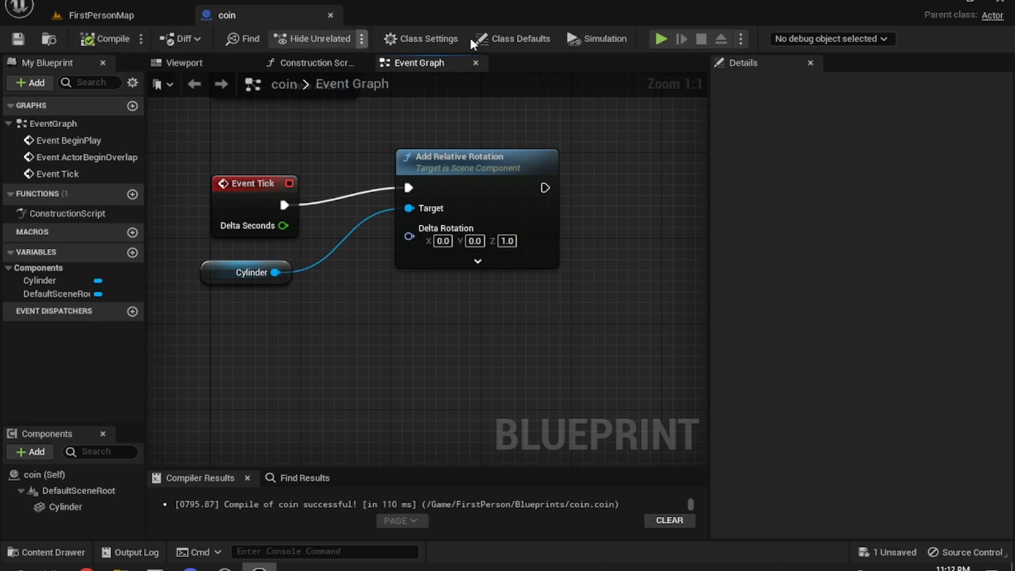
- Play the level, walk up to the coin to check its rotation, and close the preview window
click(661, 39)
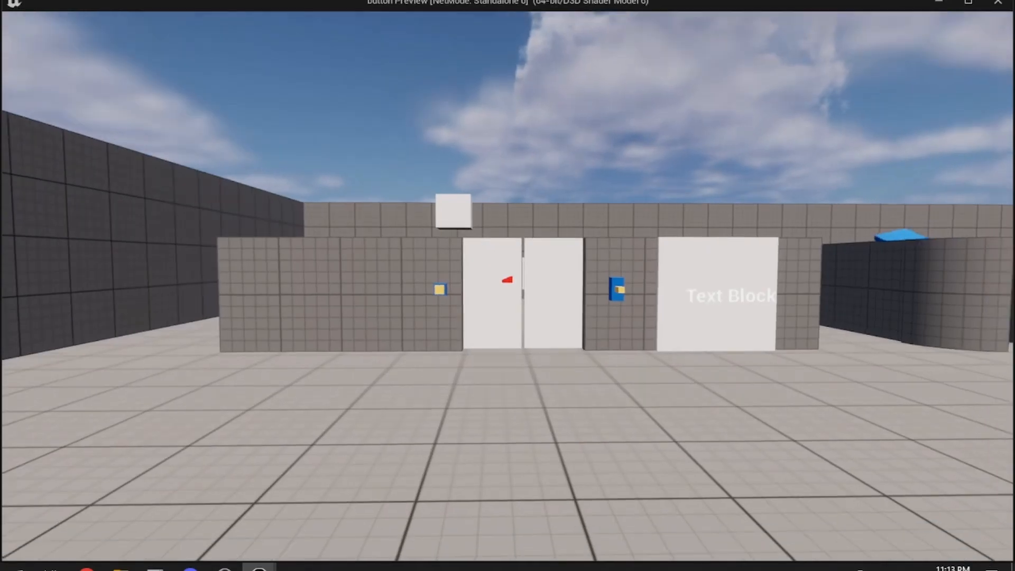
key(s)
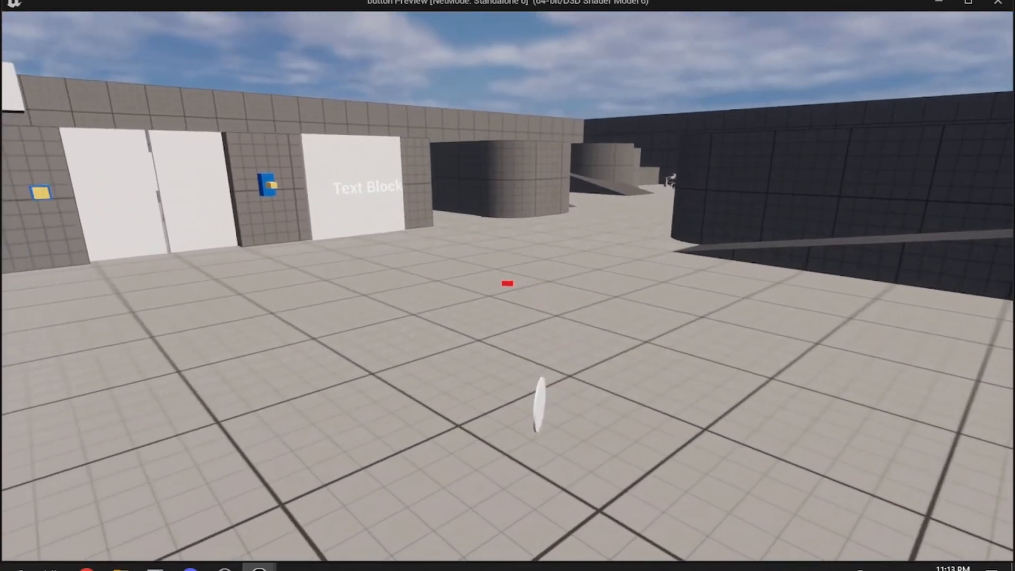
key(w)
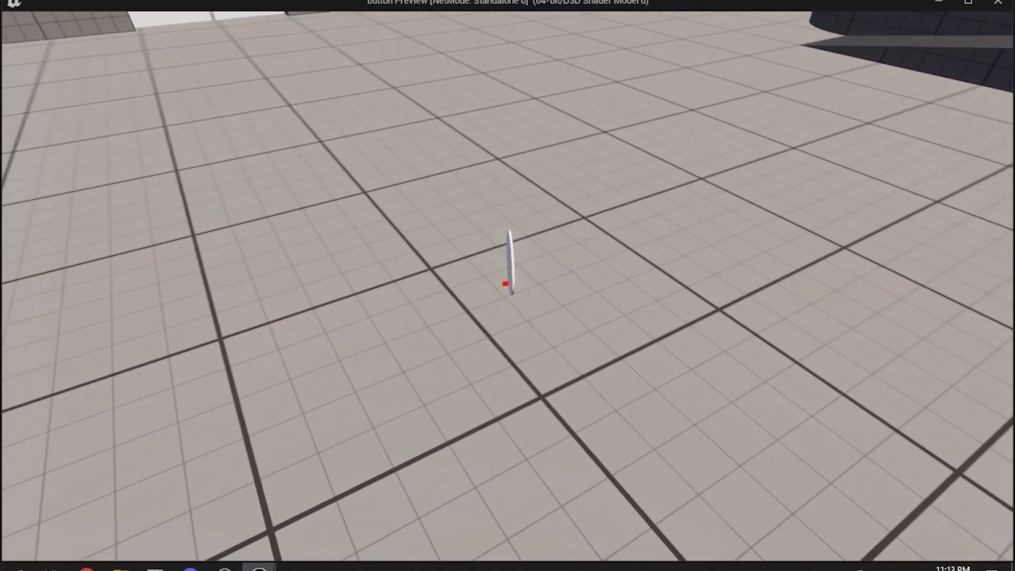
key(super)
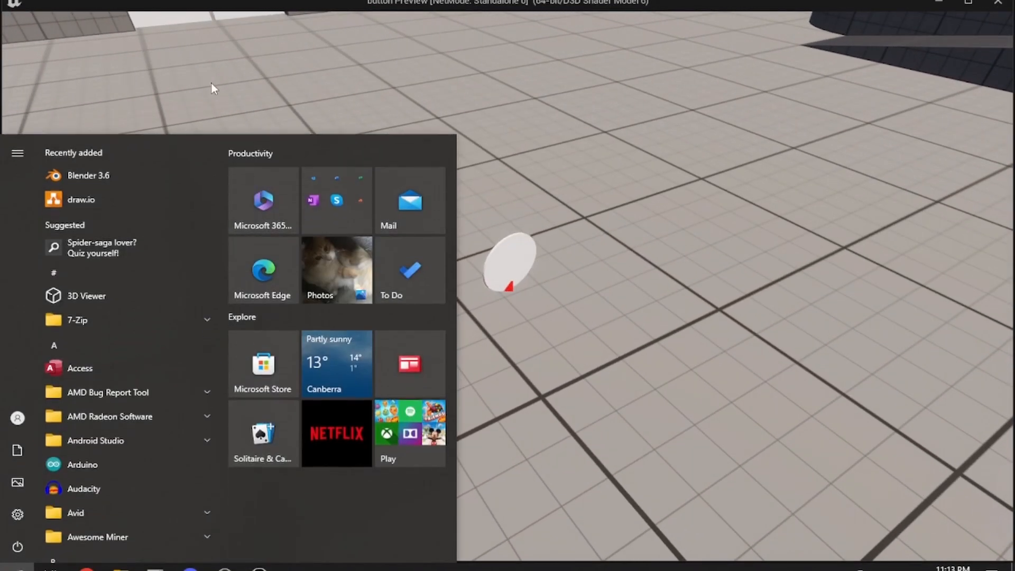
click(212, 84)
key(super)
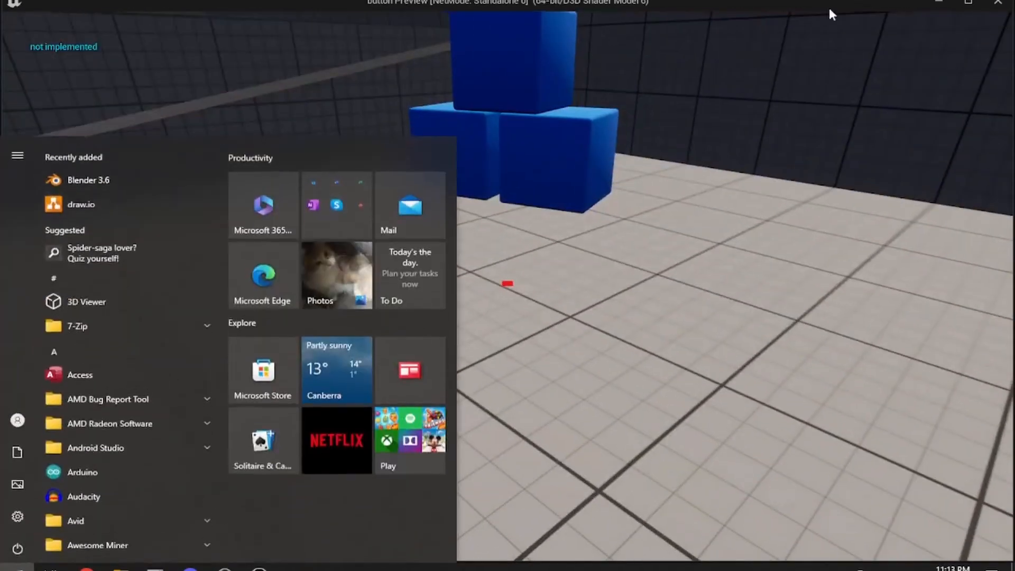
click(997, 4)
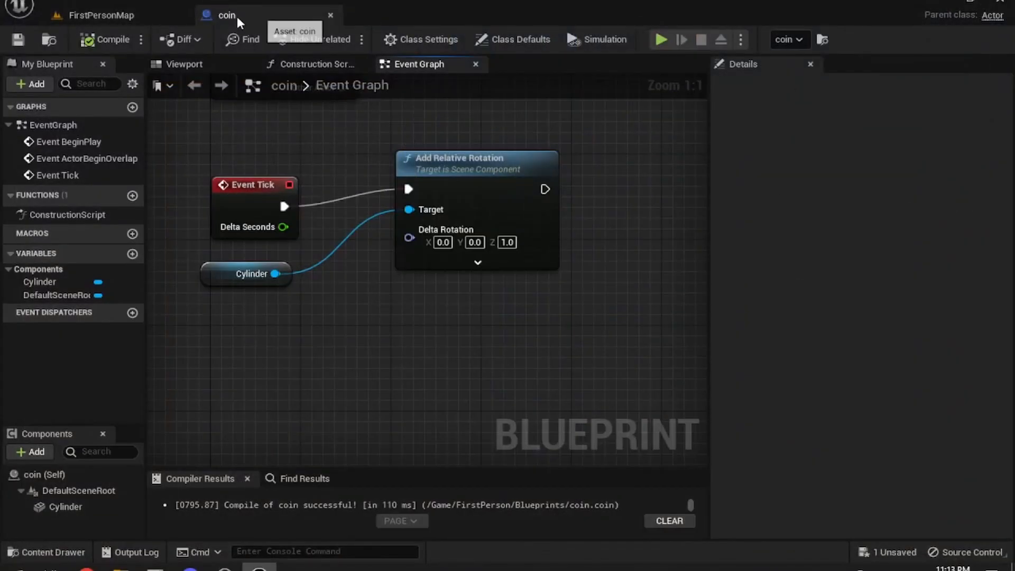
- Return to FirstPersonMap and create a material named coin_mat in the Blueprints folder
click(89, 16)
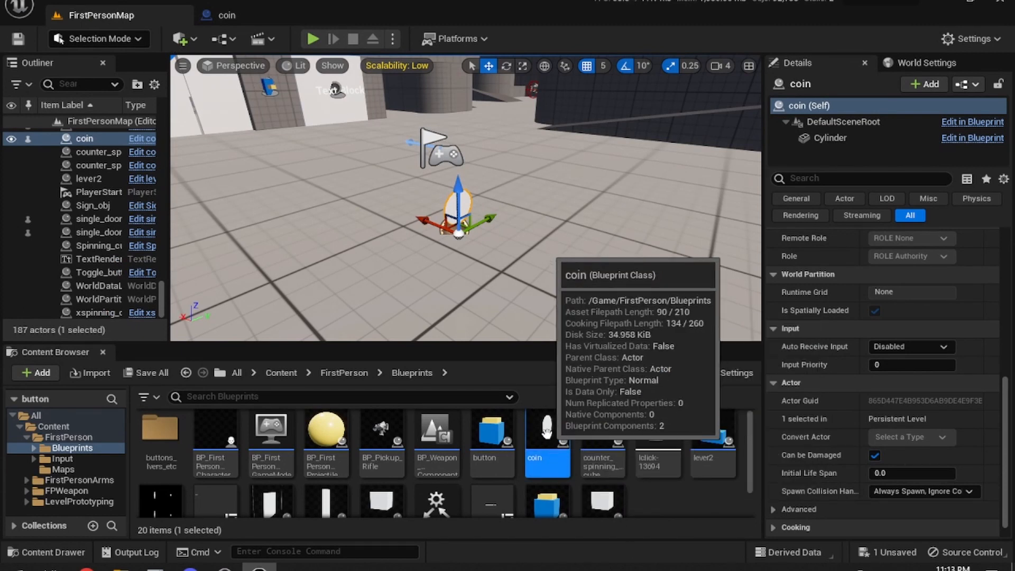
click(661, 506)
right_click(662, 502)
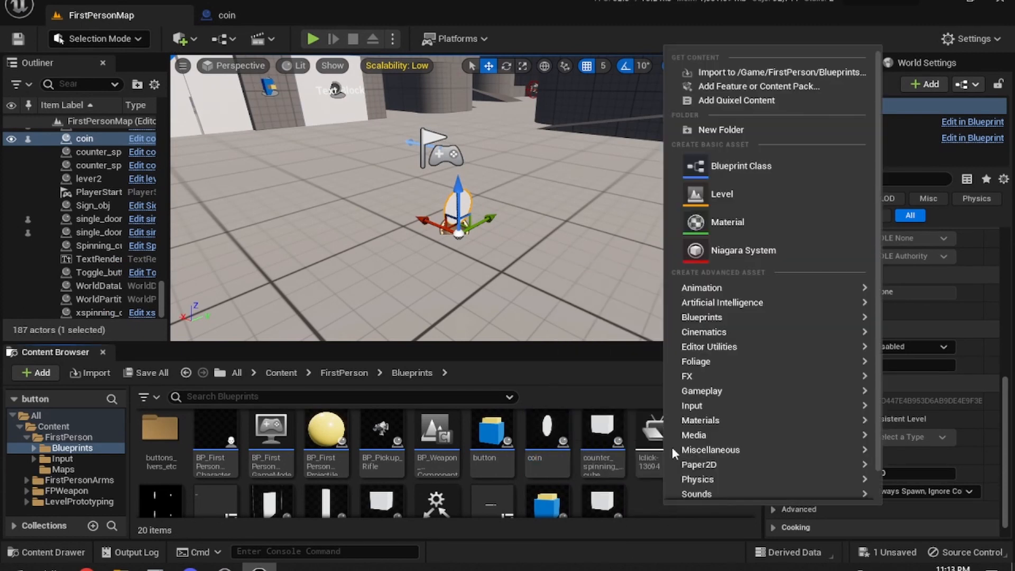
click(727, 222)
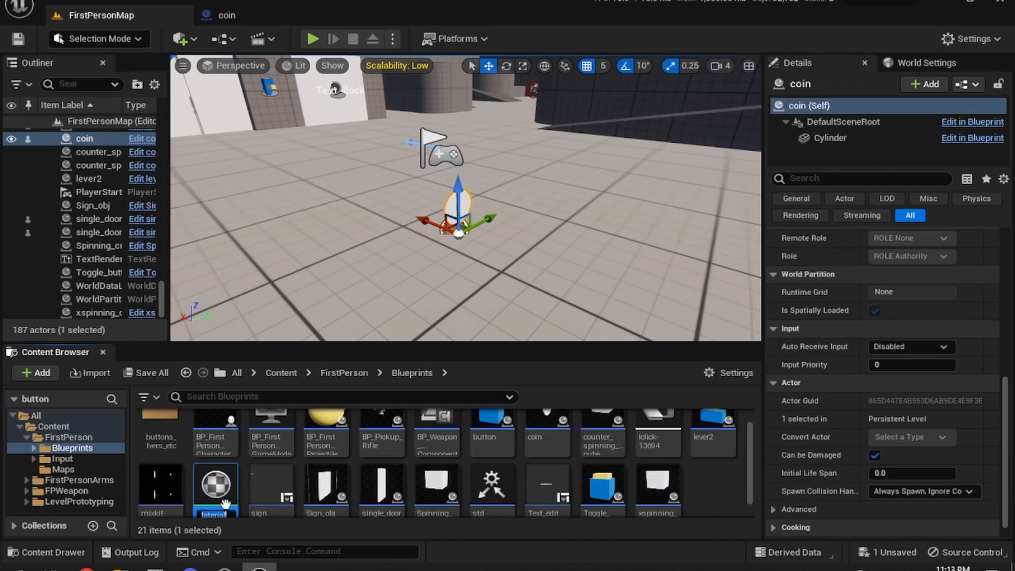
text(coin)
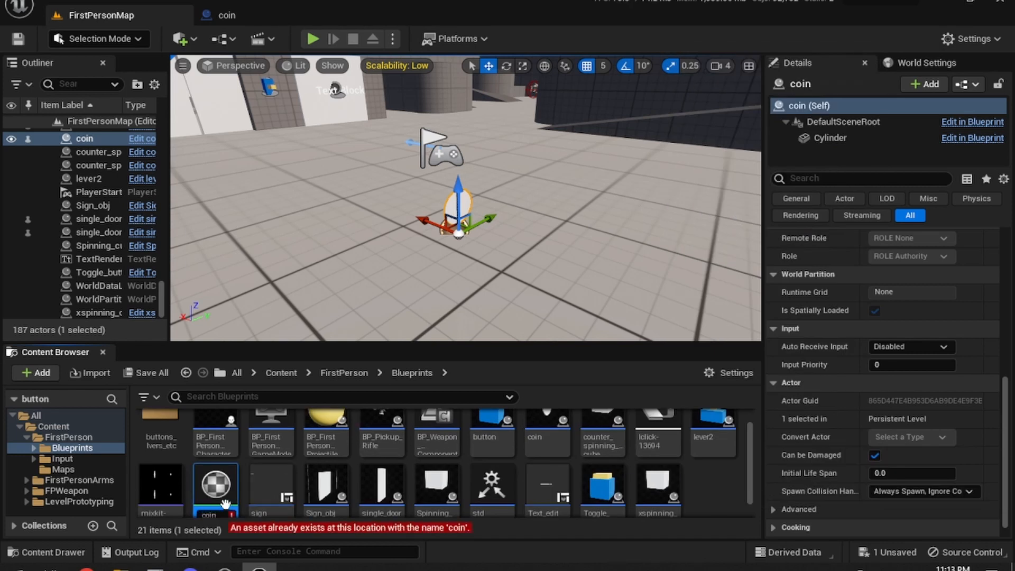
text(_mat)
key(Return)
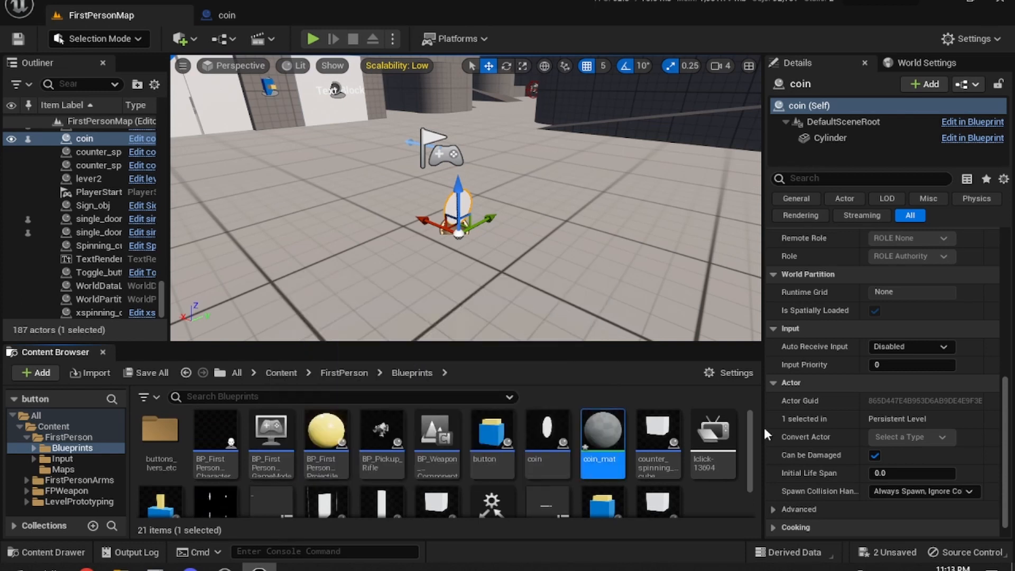
- Open coin_mat and connect a Texture Sample node to its Base Color input, placing the node beside the material node
scroll(750, 462, down, 1)
scroll(751, 462, up, 1)
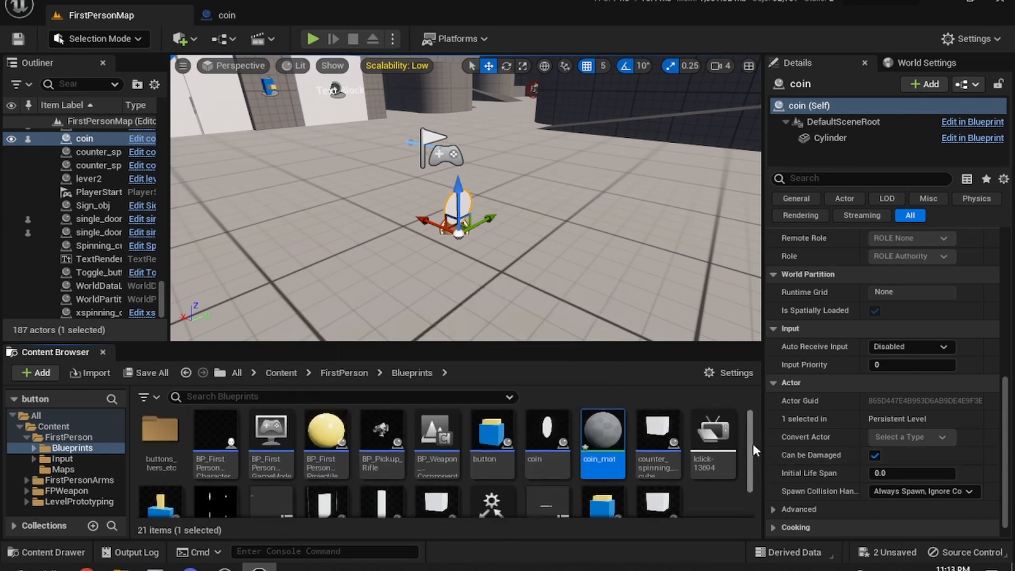
double_click(599, 437)
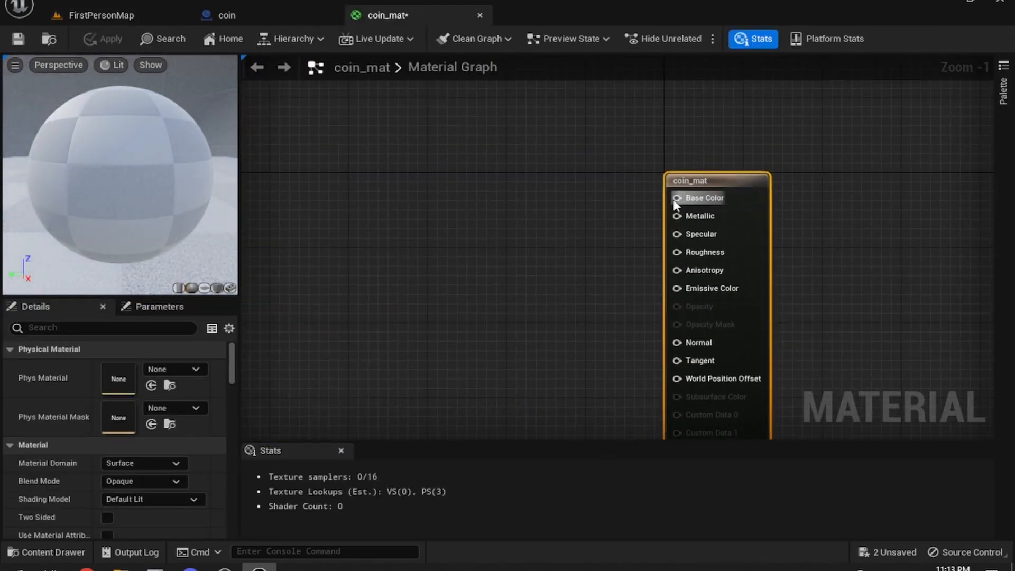
drag(676, 198, 510, 215)
text(te)
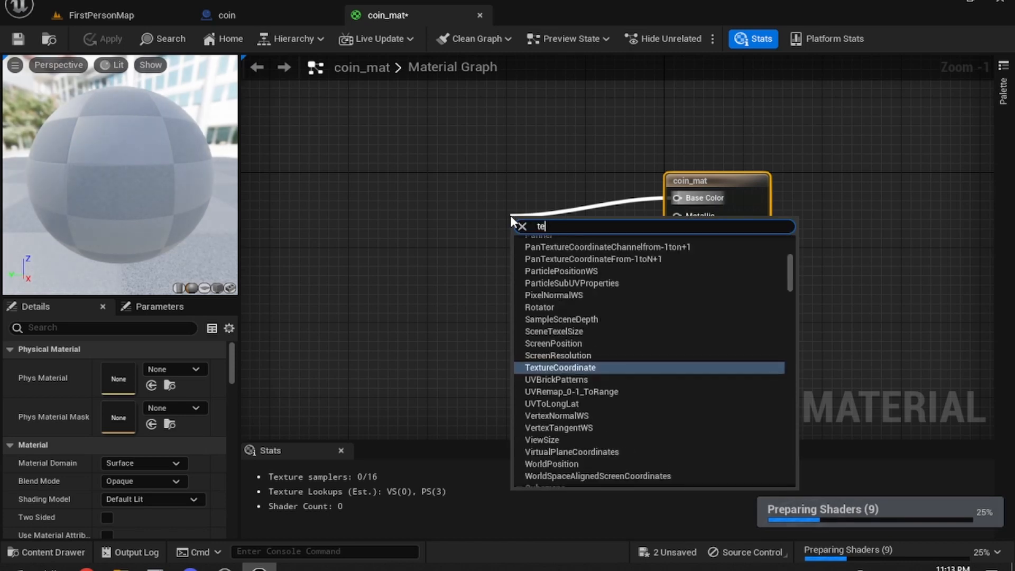
text(xture)
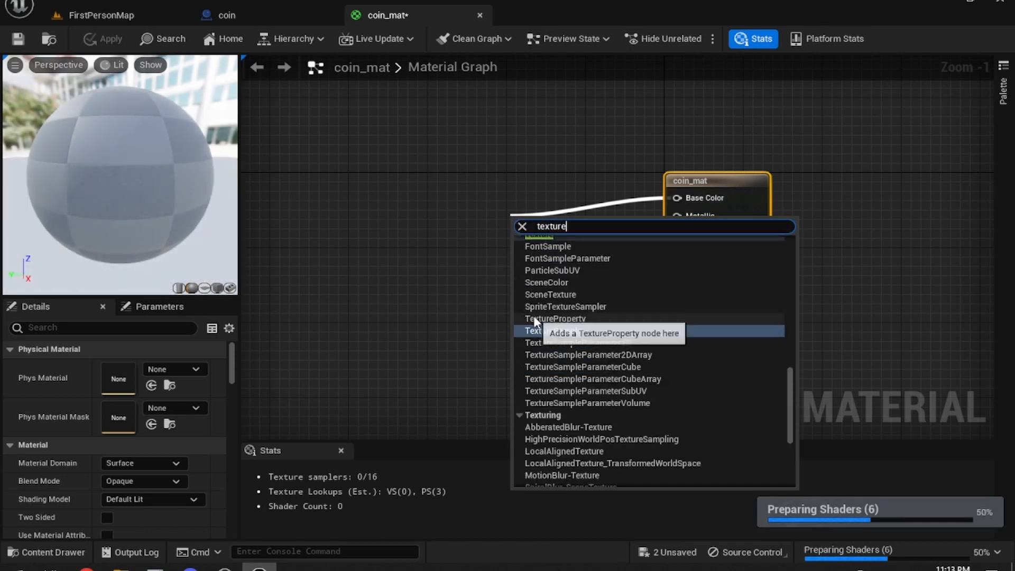
click(534, 331)
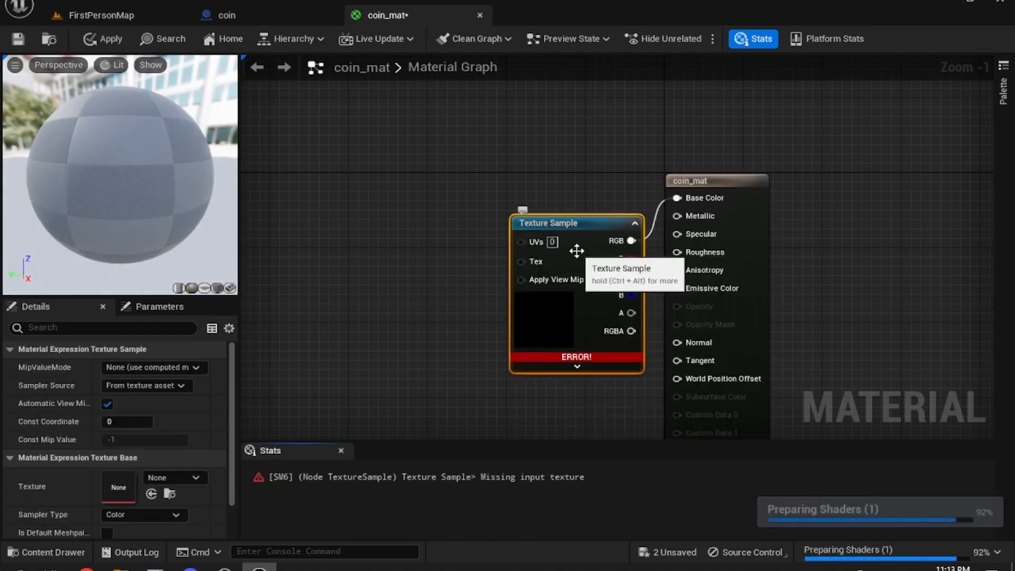
drag(577, 250, 514, 199)
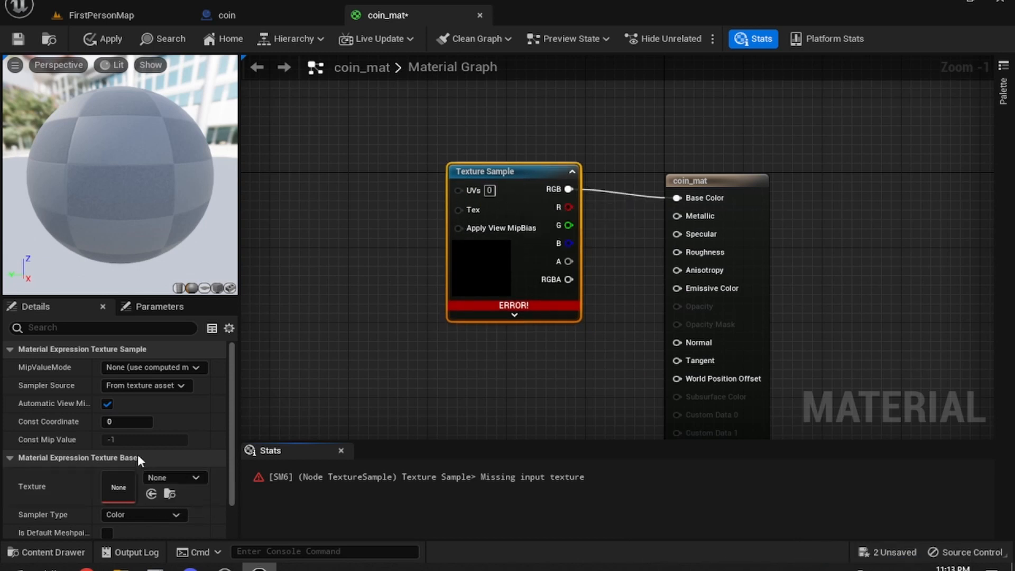
- Check which texture assets are available for the Texture Sample, and align the node with coin_mat's Base Color input
scroll(132, 455, down, 2)
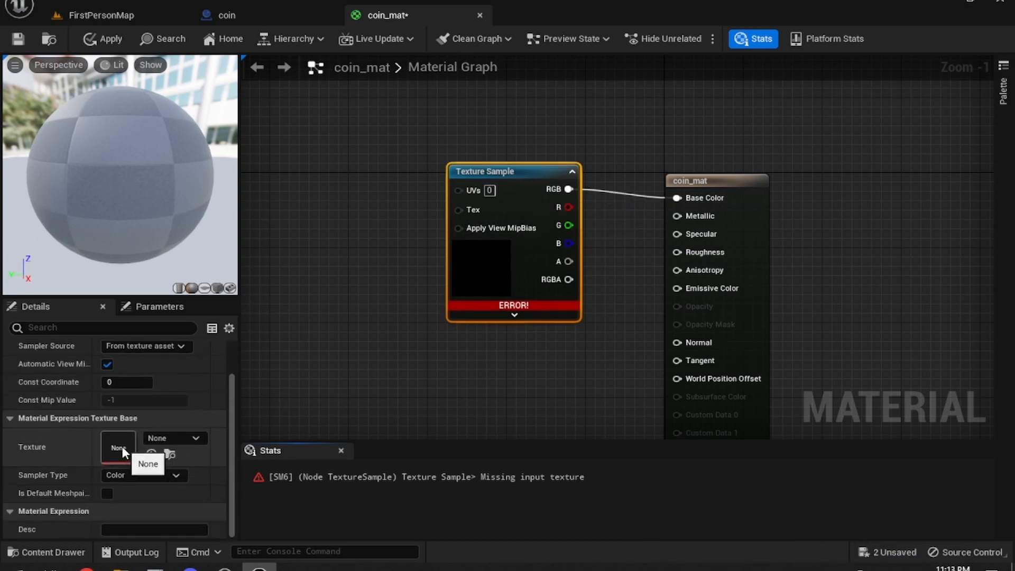
click(199, 436)
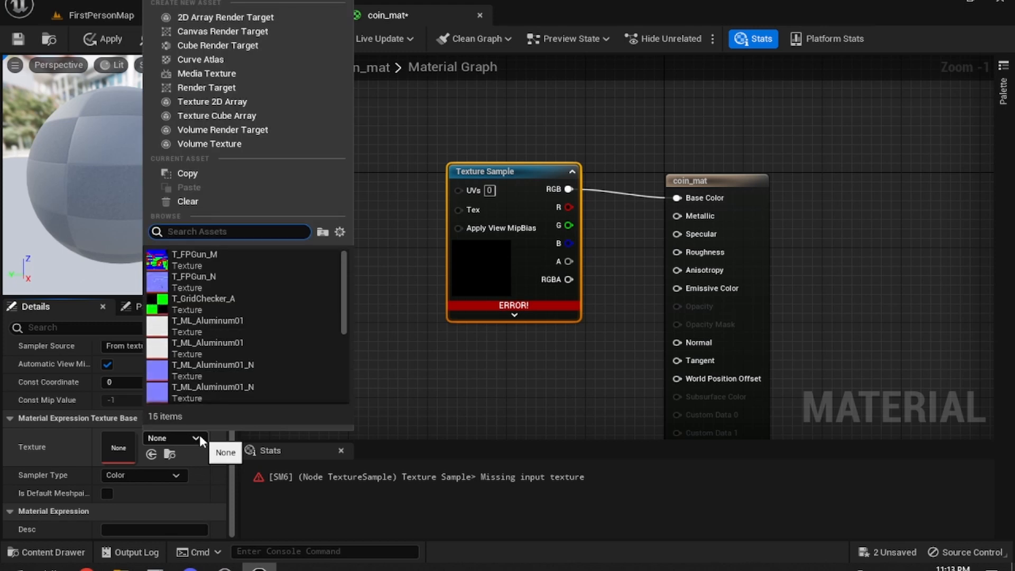
click(119, 451)
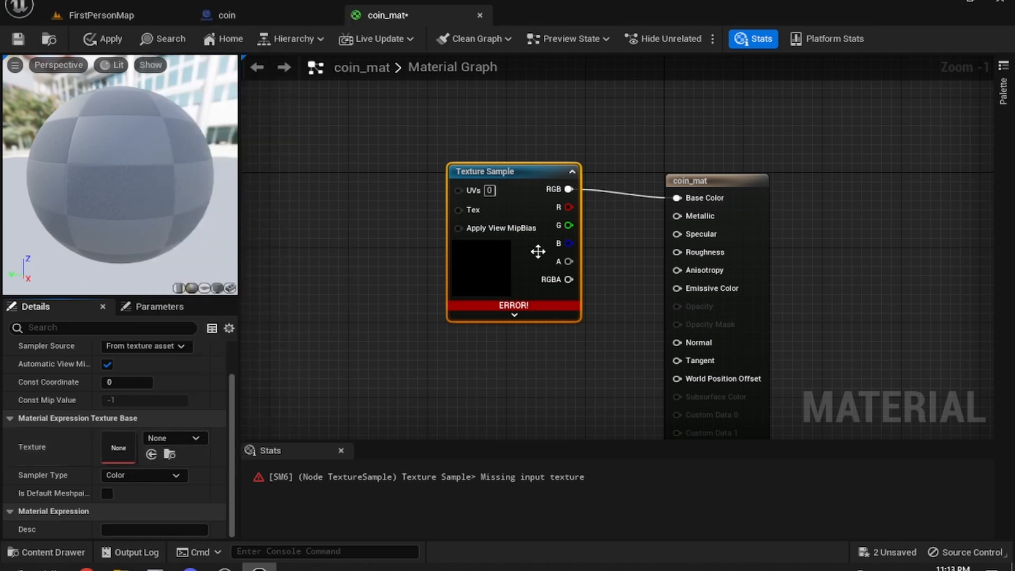
drag(518, 175, 507, 182)
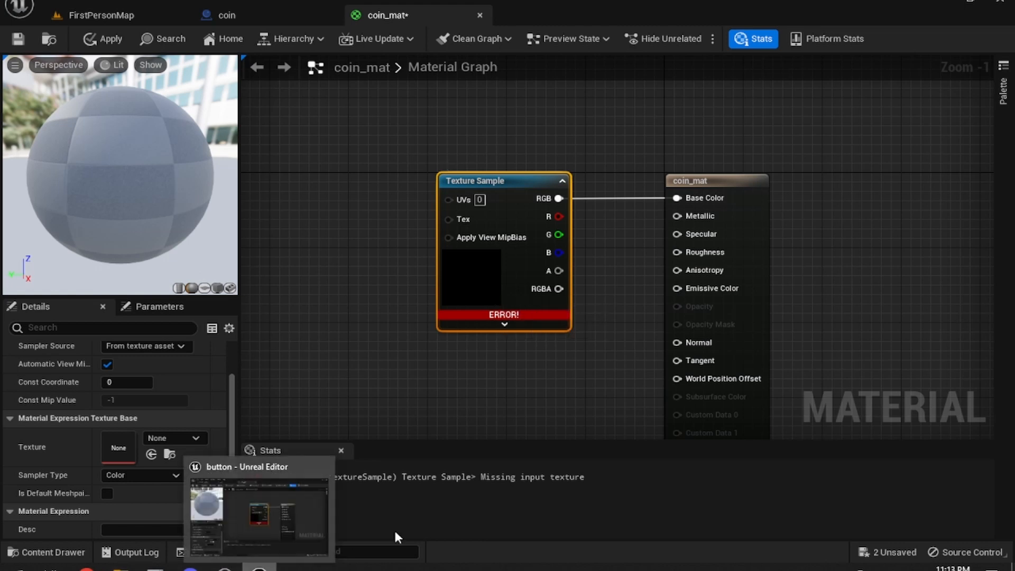
- Return to FirstPersonMap and import Smiley.jpg from the Pictures folder into the Blueprints folder
click(132, 11)
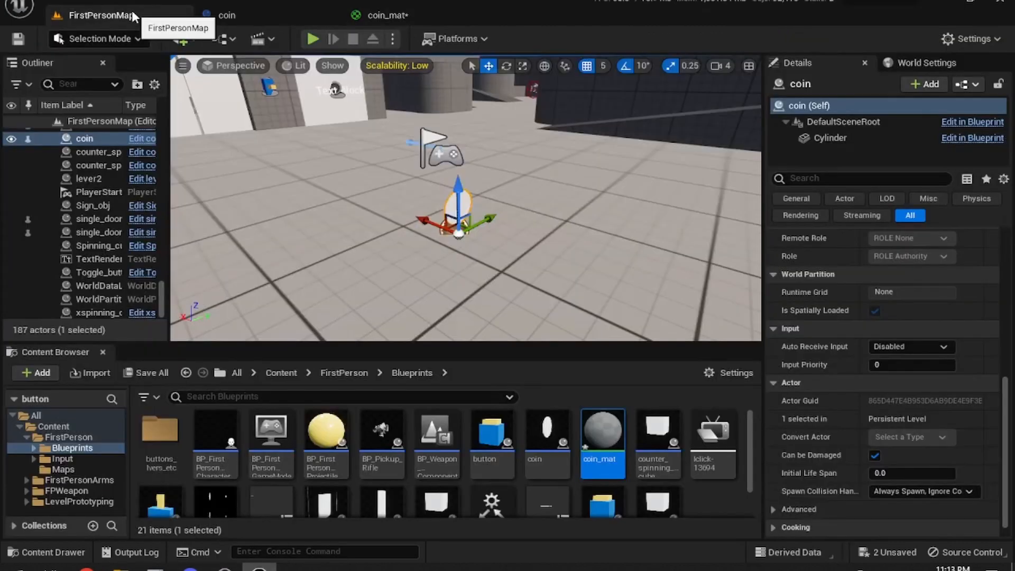
mouse_move(120, 568)
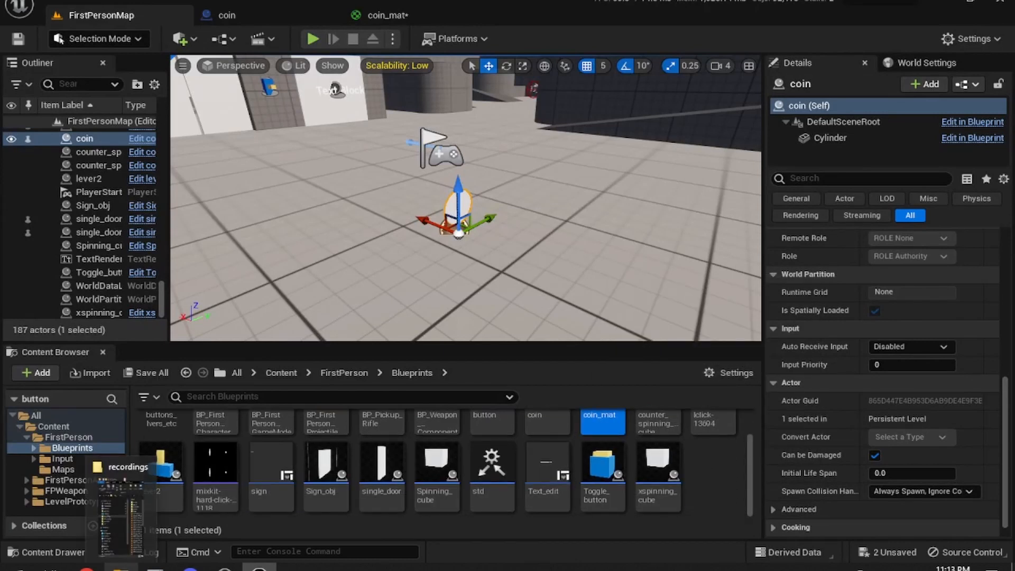
click(36, 373)
click(135, 130)
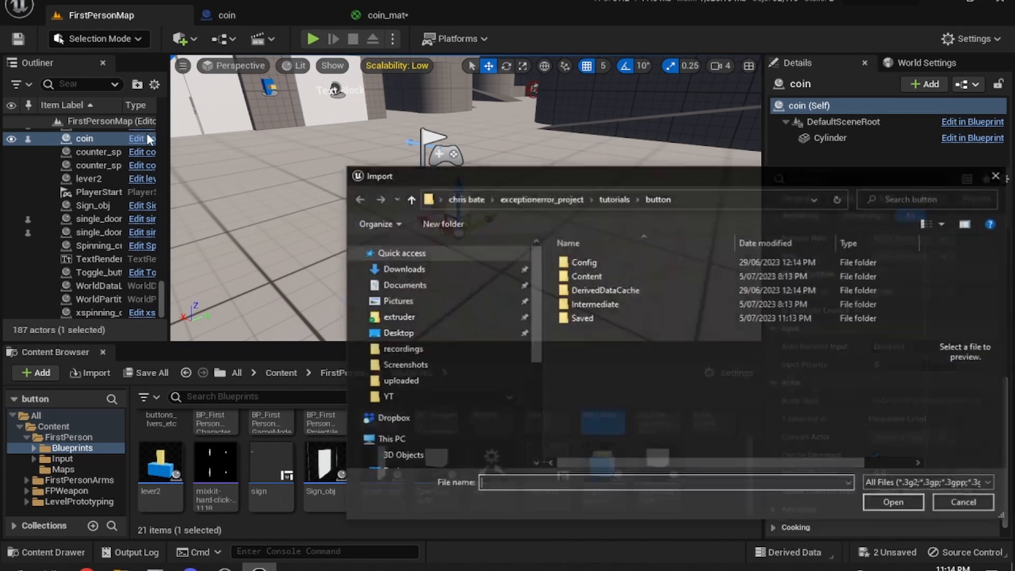
click(427, 301)
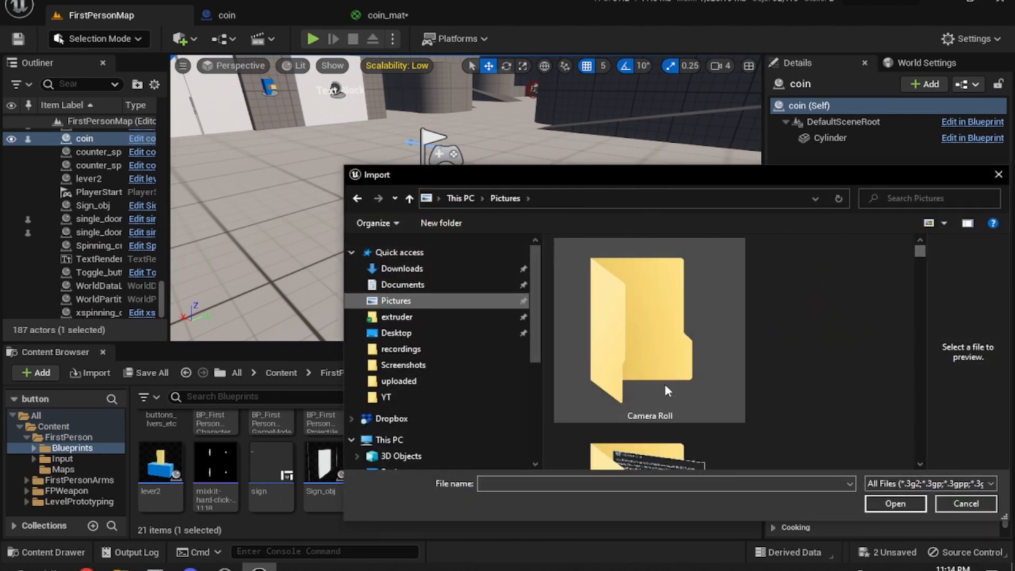
click(599, 477)
text(smil)
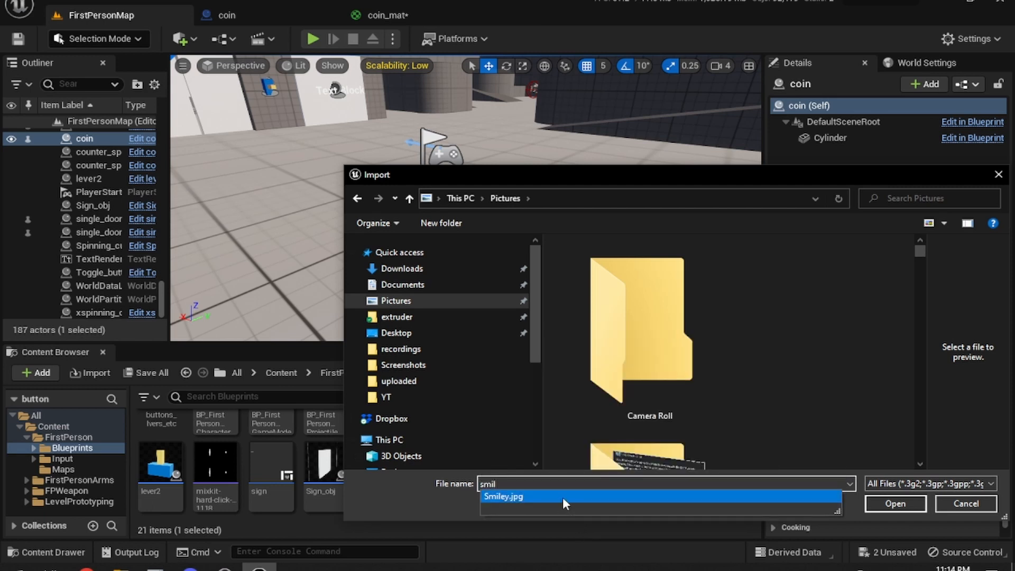
click(563, 497)
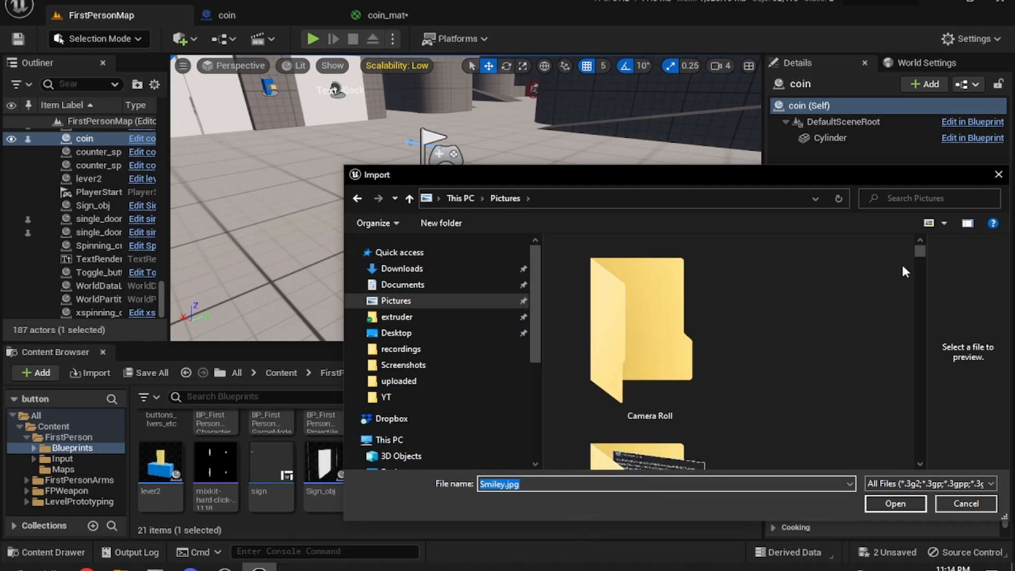
drag(923, 256, 899, 426)
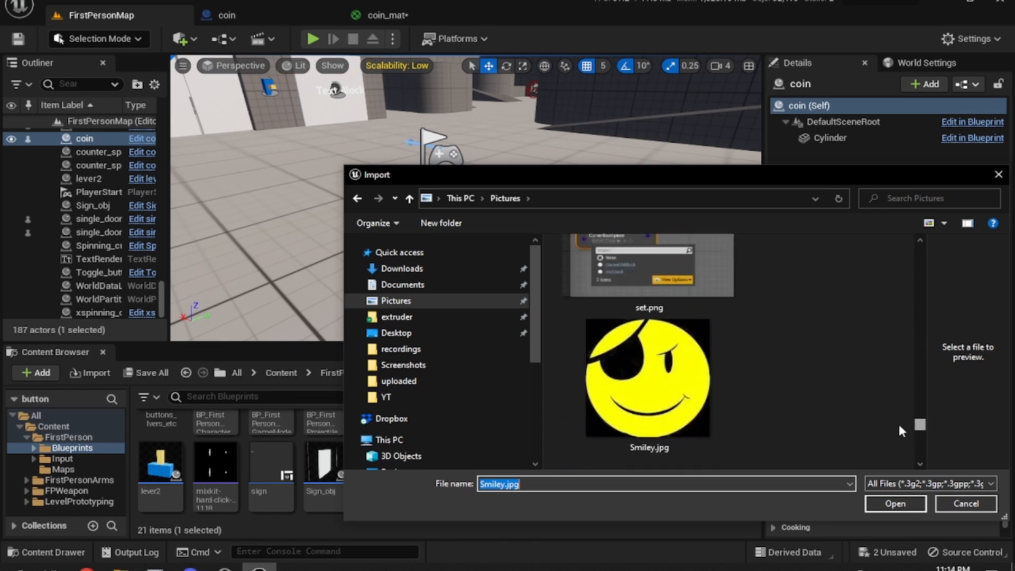
click(670, 382)
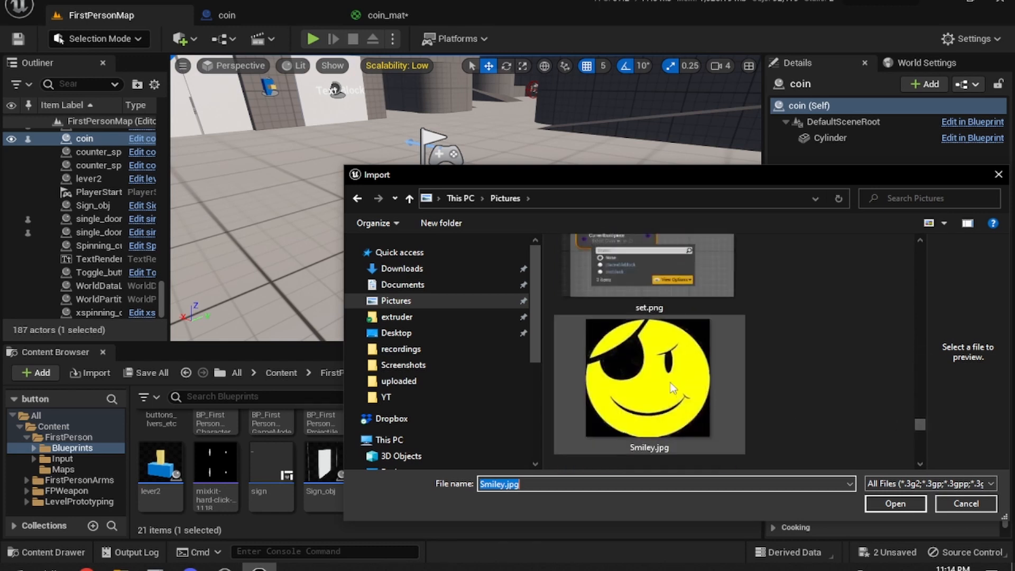
click(874, 504)
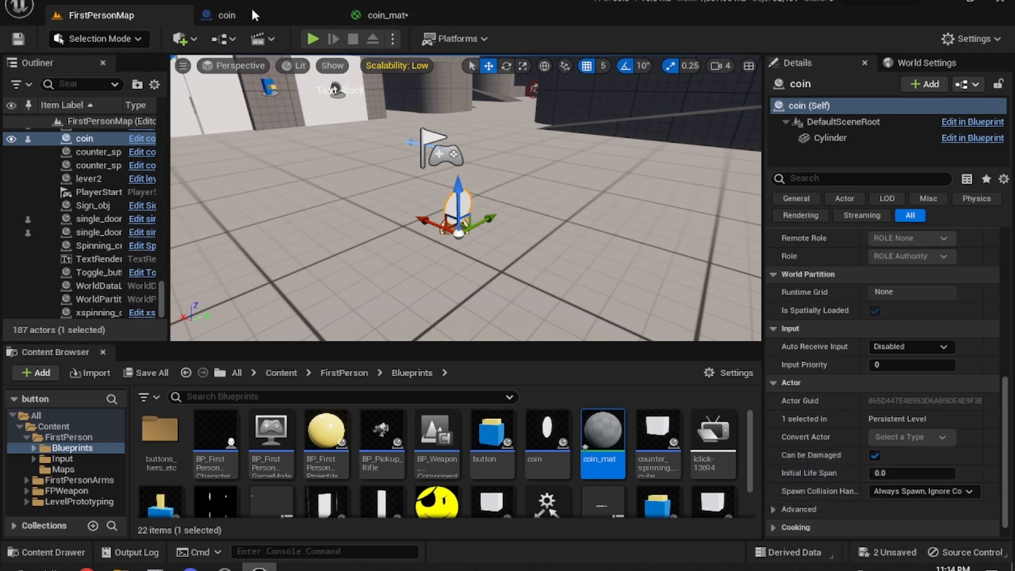
- In coin_mat, set the Texture Sample's texture to Smiley and apply the material changes
click(389, 15)
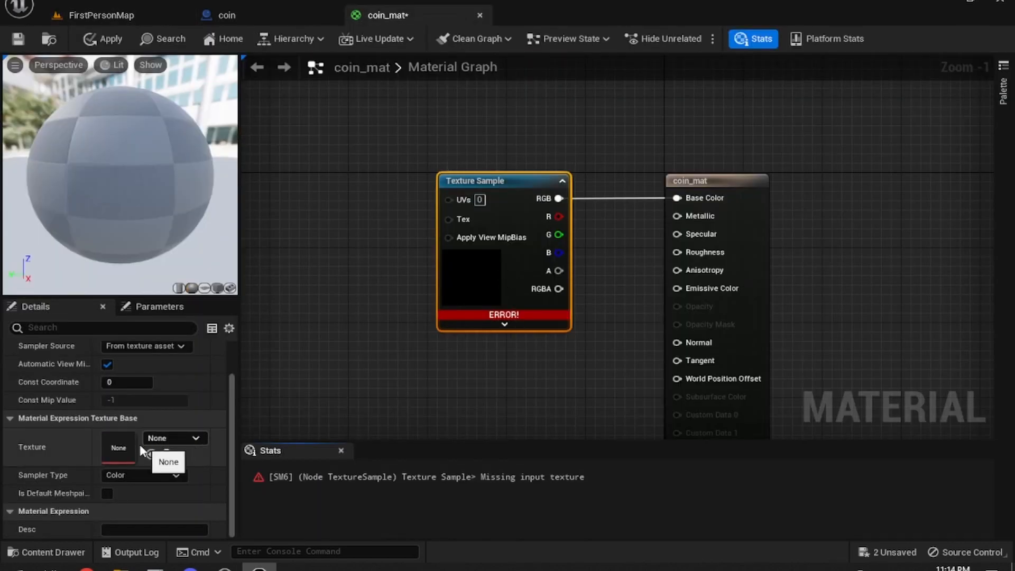
click(170, 439)
click(199, 255)
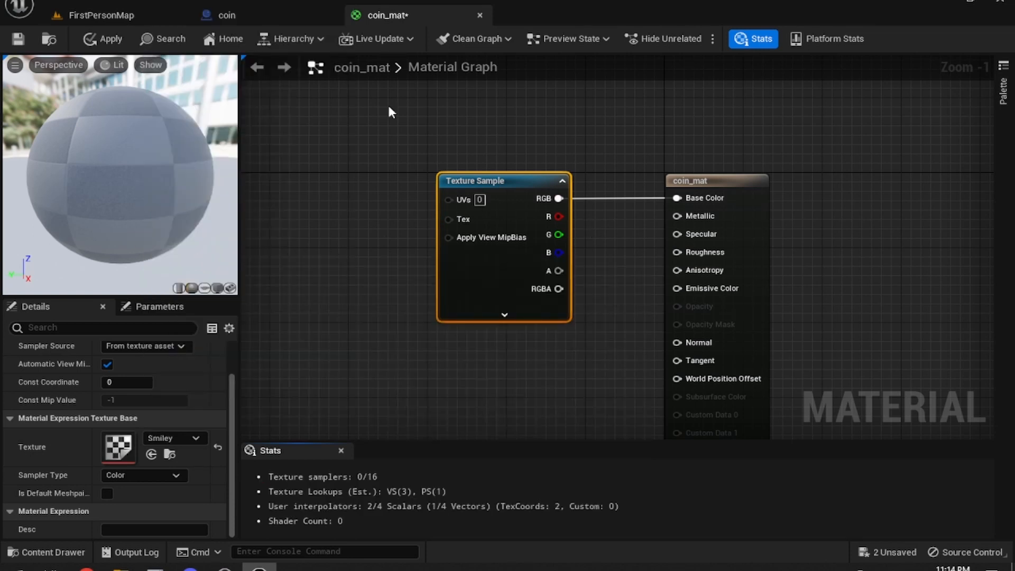
click(105, 39)
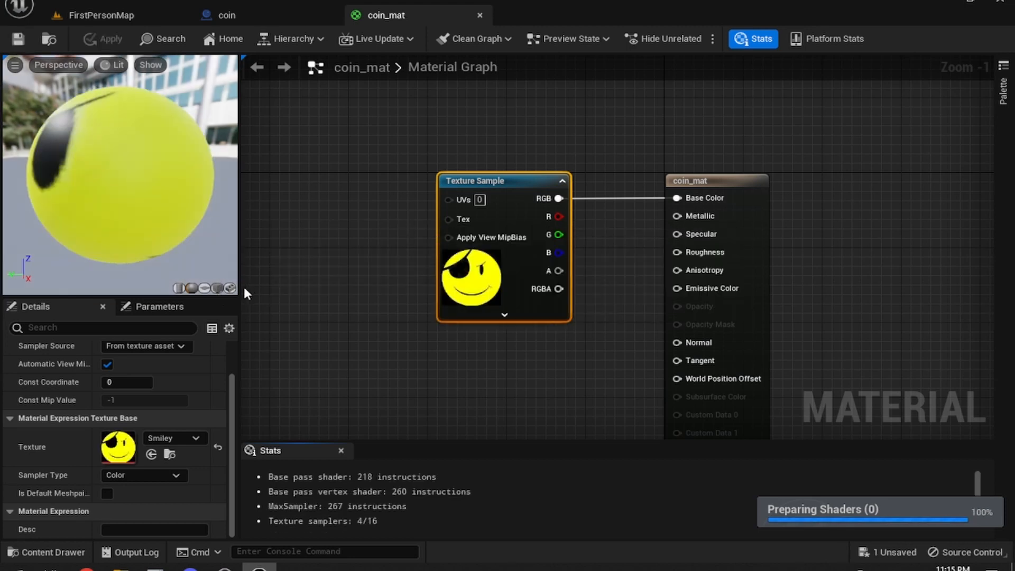
- Preview coin_mat on a cube mesh and save the material
click(215, 290)
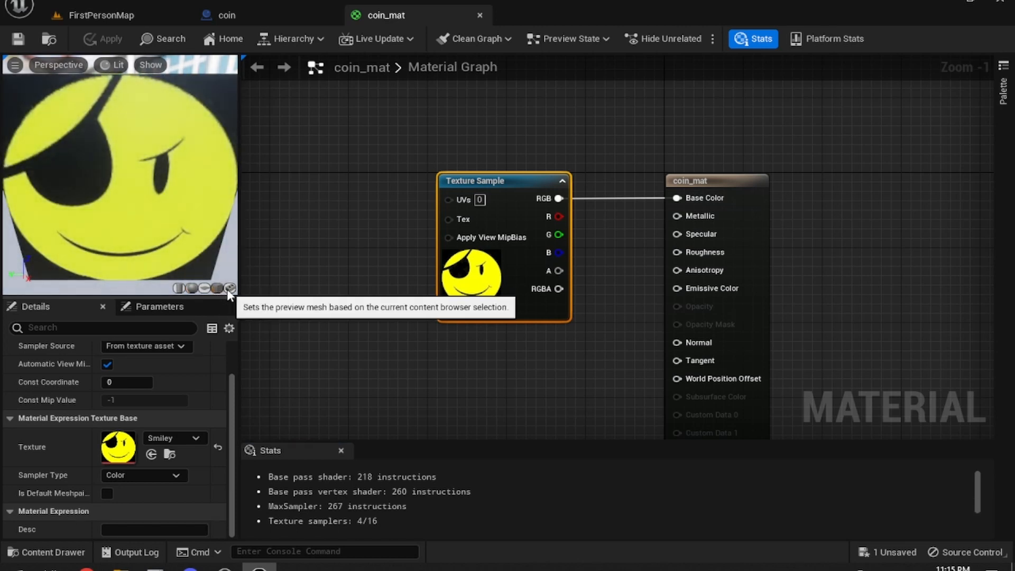
mouse_move(119, 174)
mouse_down()
mouse_move(153, 174)
mouse_move(174, 153)
mouse_move(169, 211)
mouse_move(185, 185)
mouse_move(105, 162)
mouse_up()
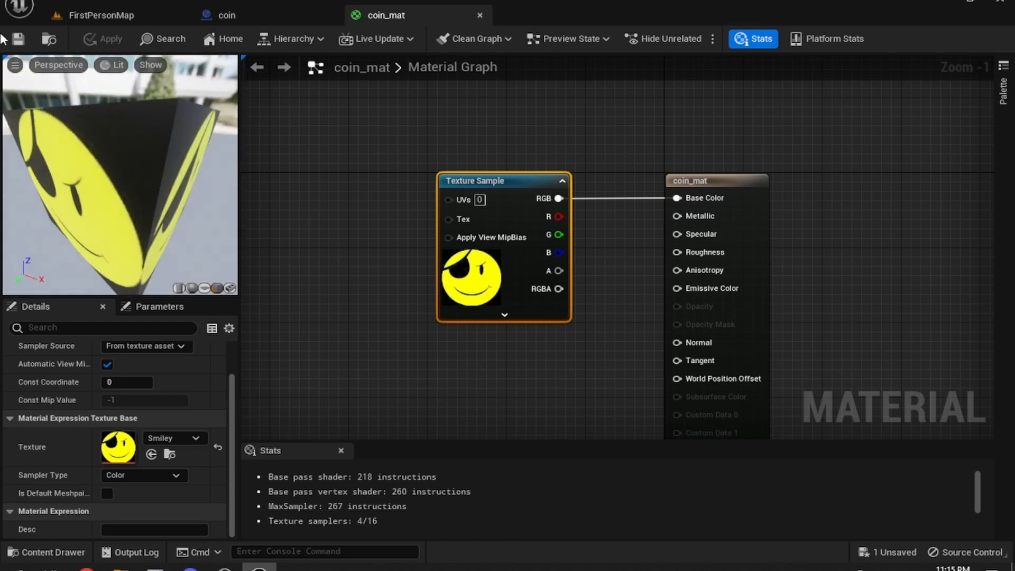
click(17, 40)
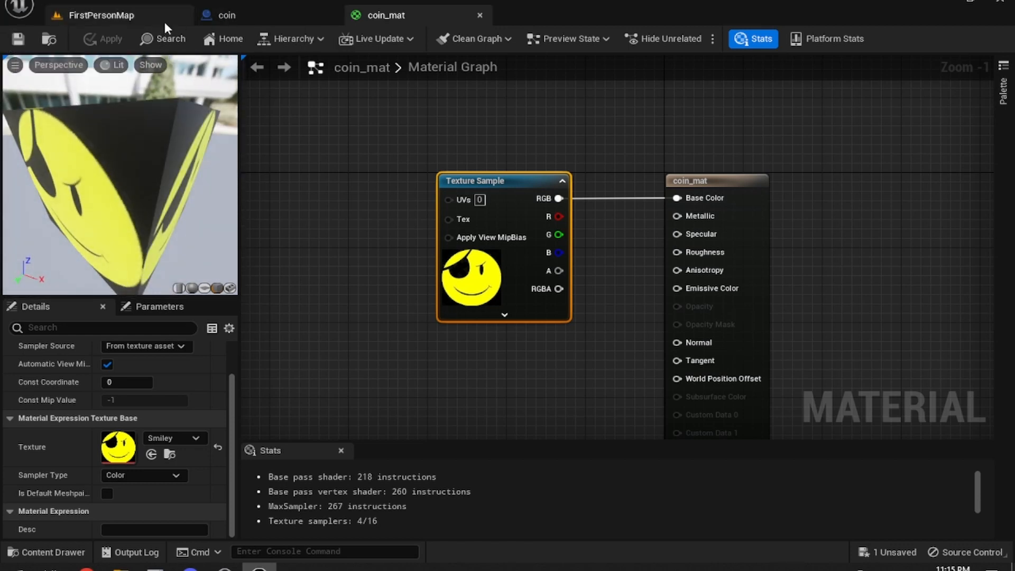
- In the coin Blueprint, assign coin_mat to the Cylinder component's Element 0 material
click(233, 15)
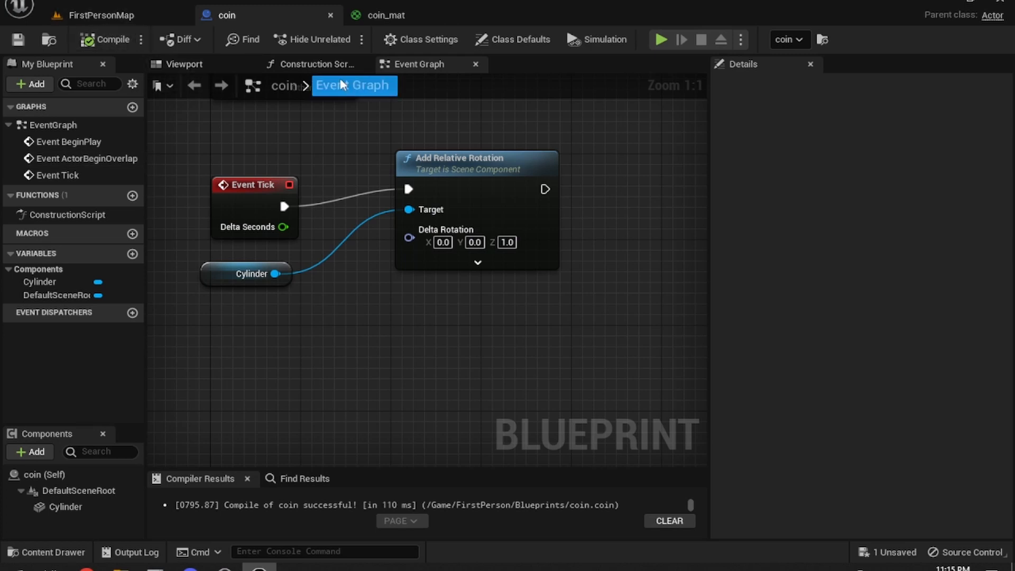
click(199, 64)
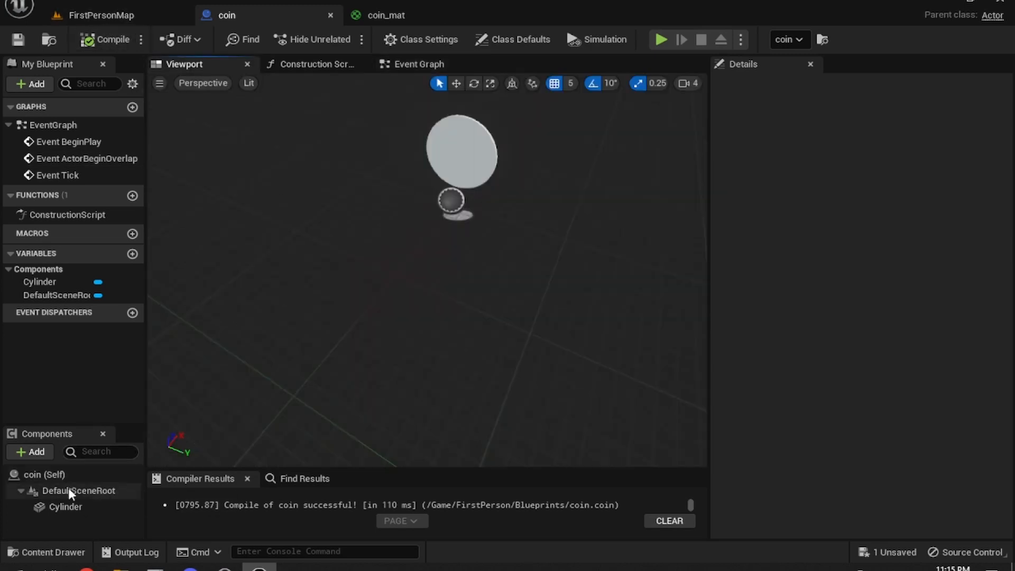
click(63, 507)
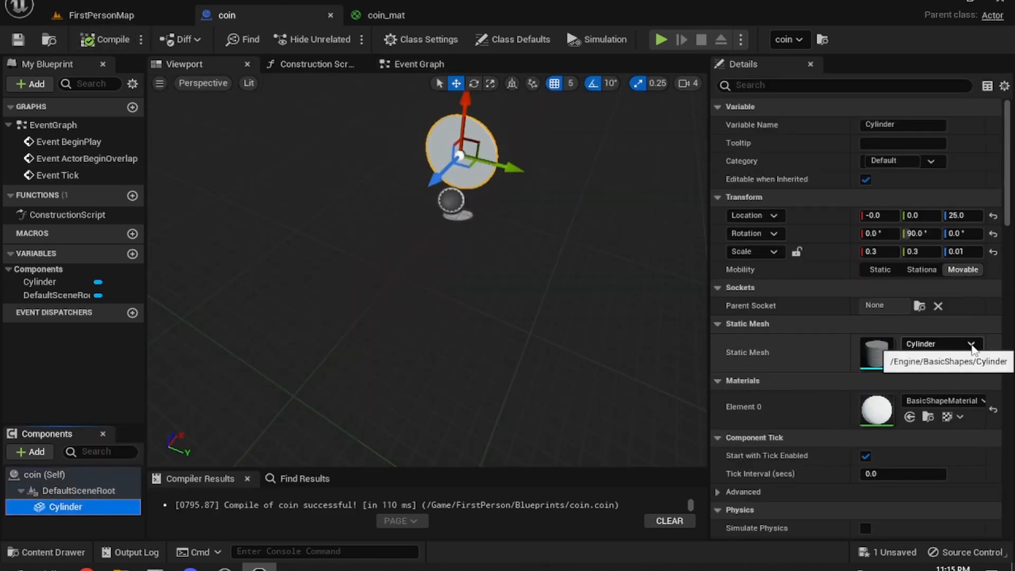
click(972, 344)
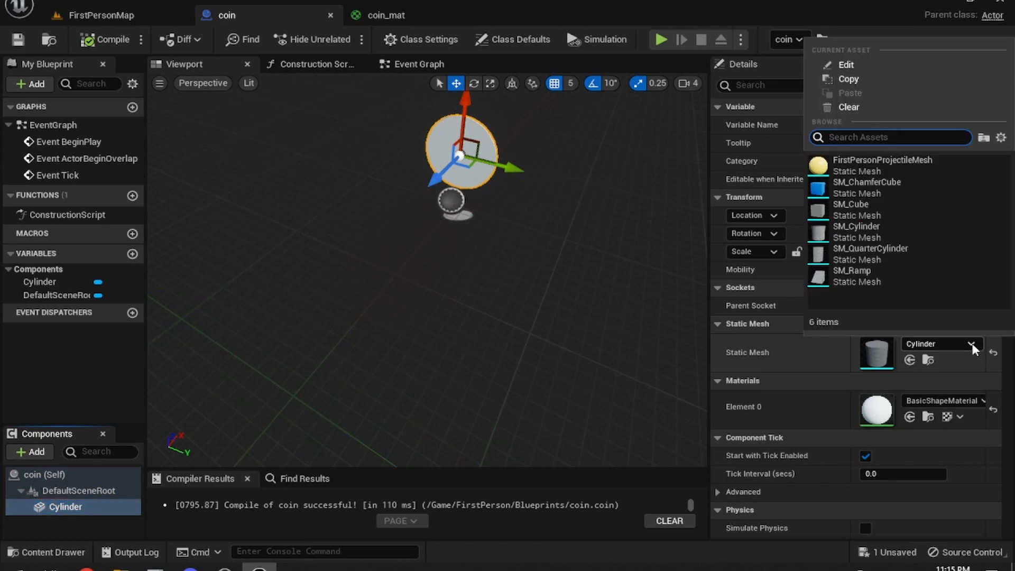
click(960, 402)
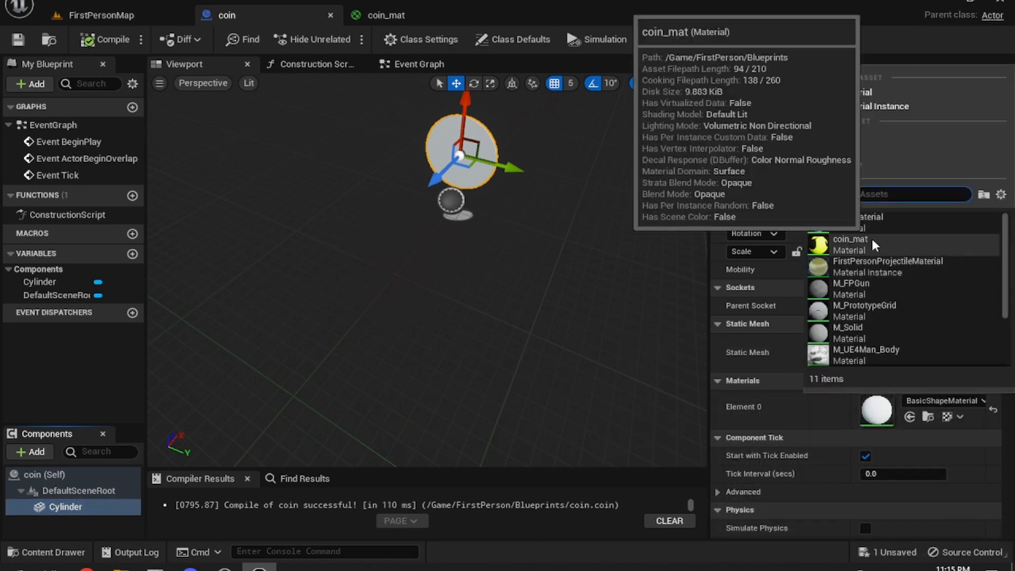
click(871, 239)
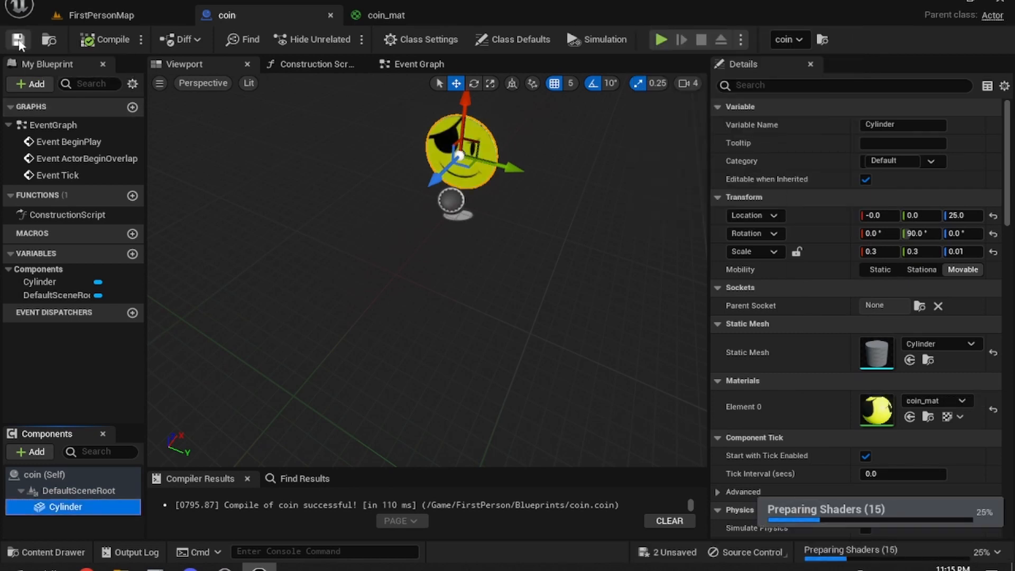
- Play the level in FirstPersonMap and back away from the coin to check its new material while it spins
click(97, 17)
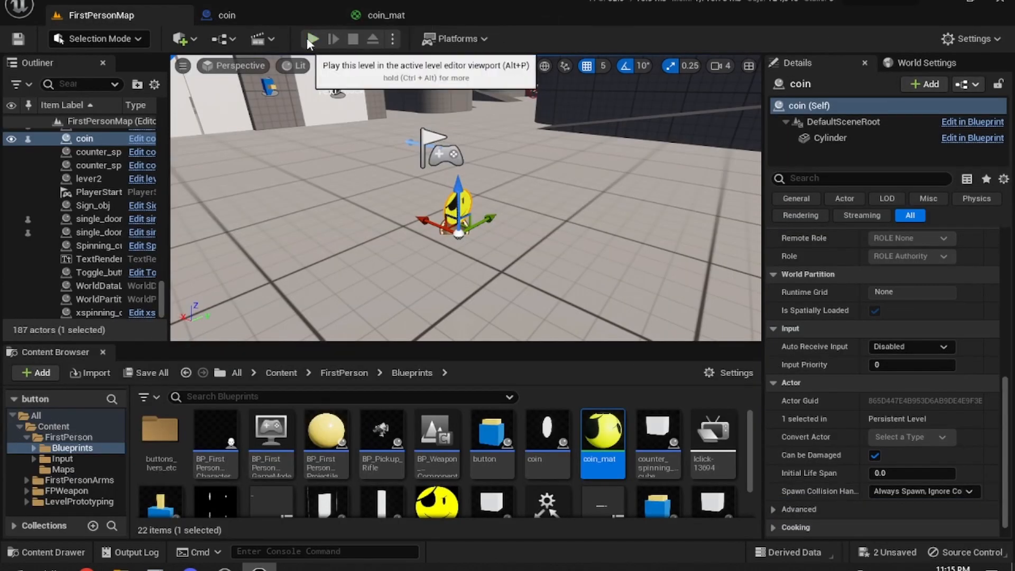
click(308, 38)
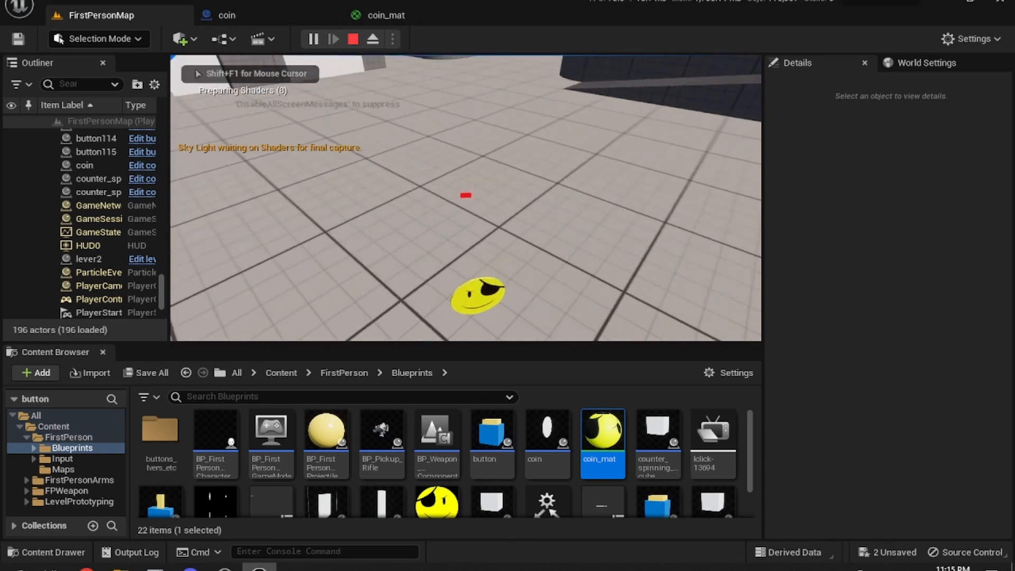
key(s)
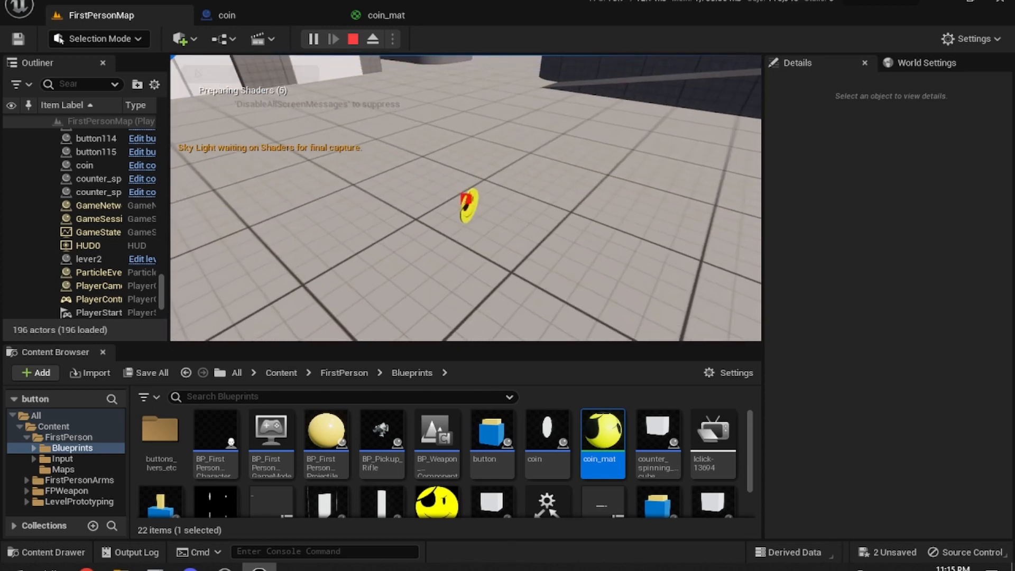